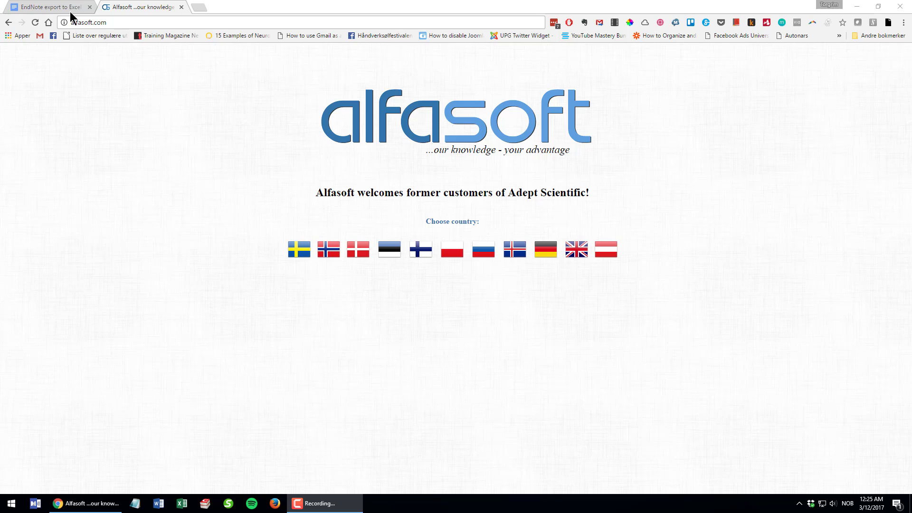
Bring up the 'EndNote export to Excel' Google Docs procedure with its numbered steps.
left_click(55, 7)
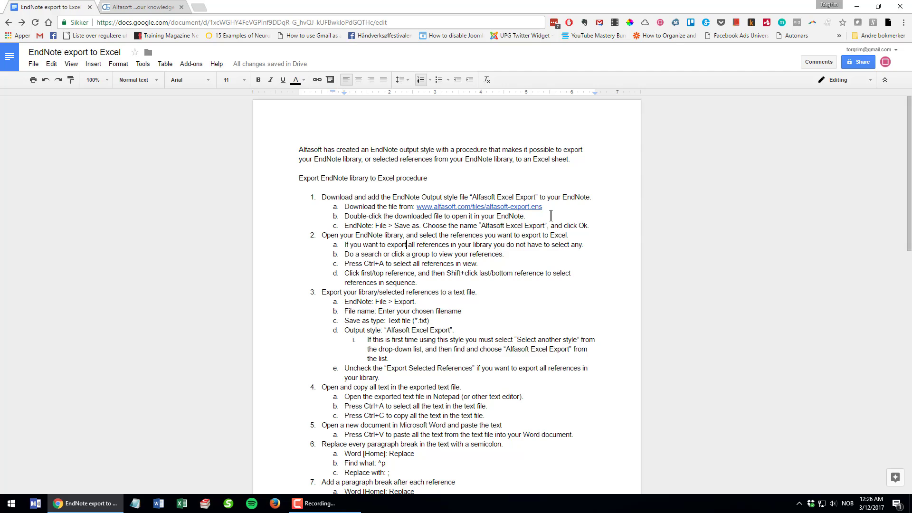
Download alfasoft-export.ens from the linked URL into the Desktop's EndNote export folder.
left_click(473, 208)
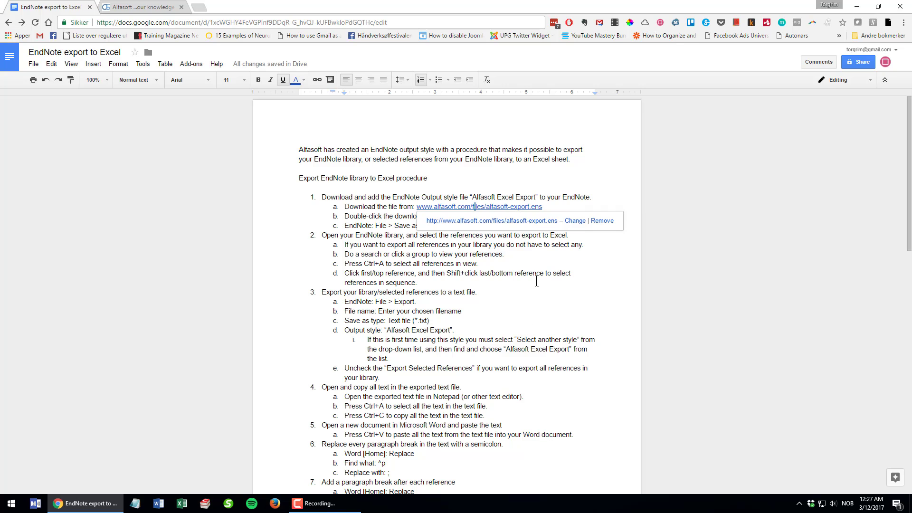
left_click(494, 221)
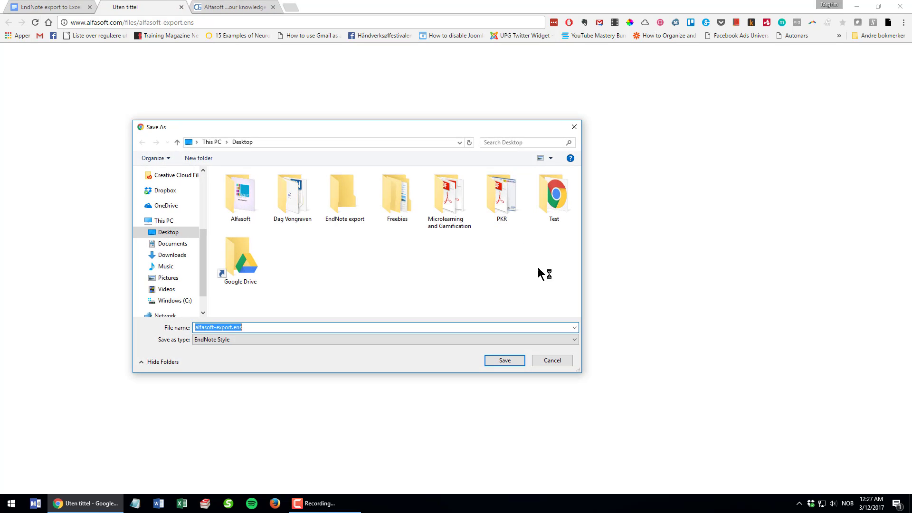
left_click_drag(312, 133, 341, 127)
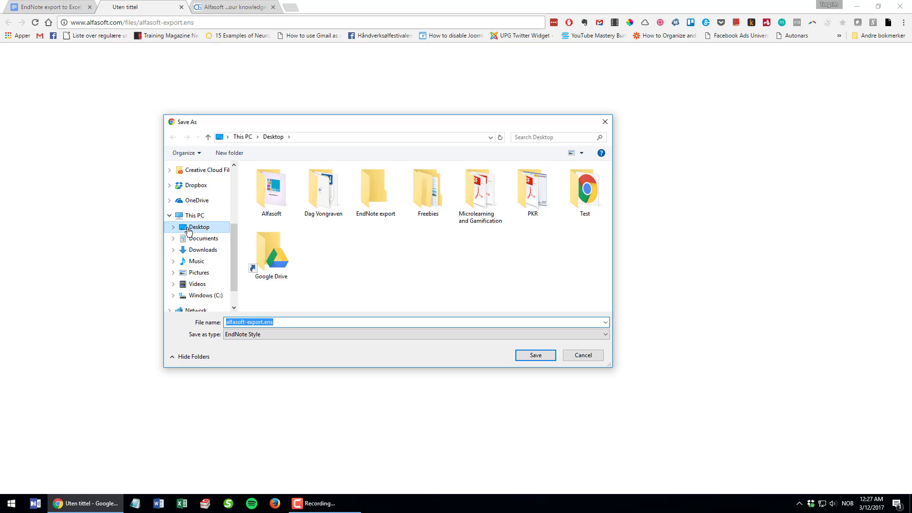
left_click(190, 231)
double_click(373, 192)
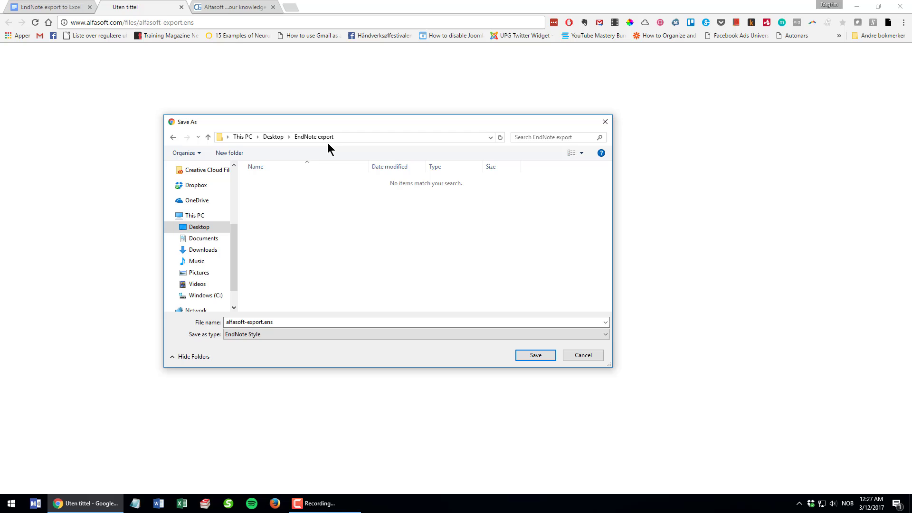
left_click(536, 356)
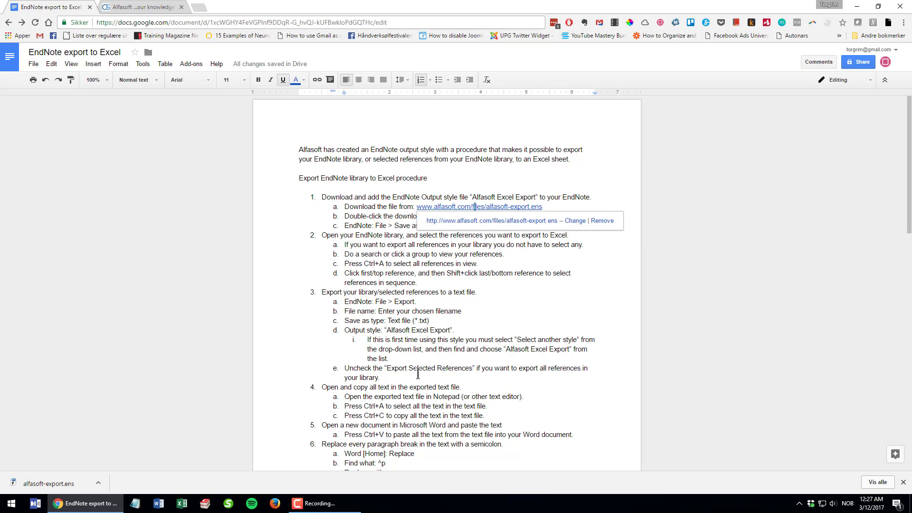
Open alfasoft-export.ens from the desktop EndNote export folder in EndNote X8.
key("super+d")
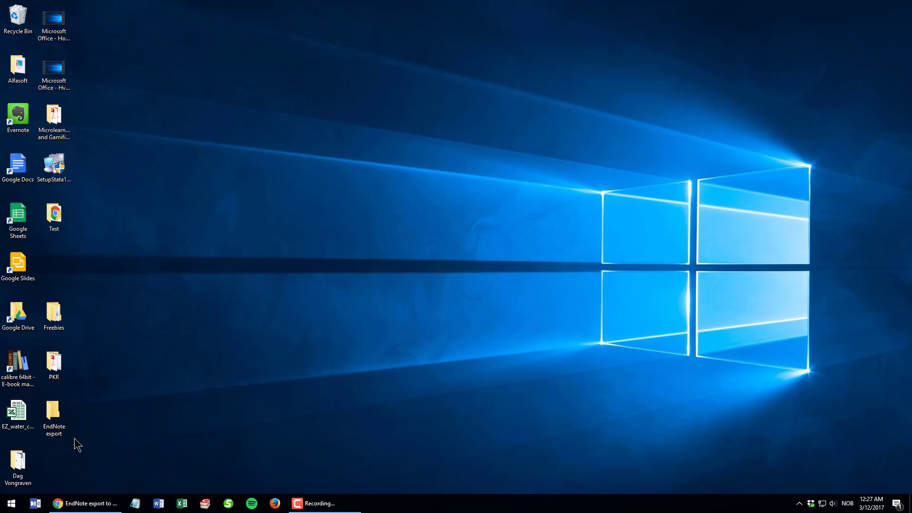
left_click(54, 413)
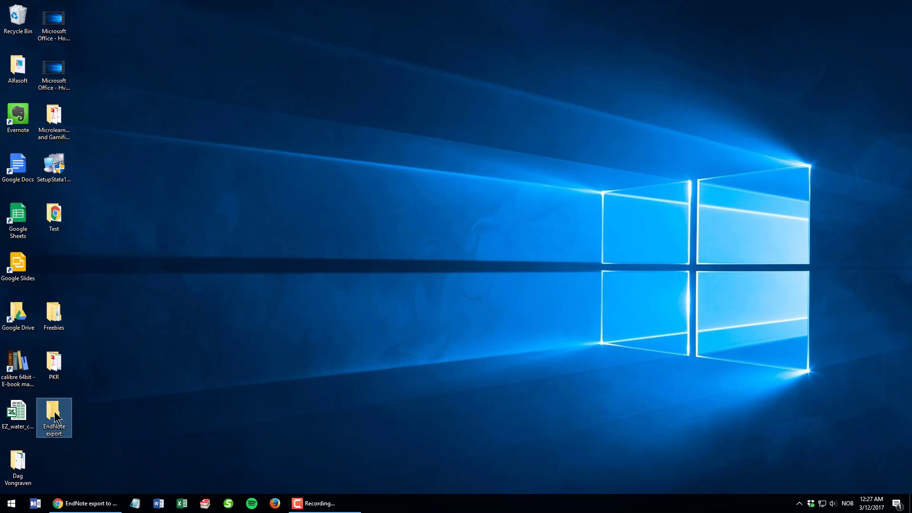
double_click(54, 416)
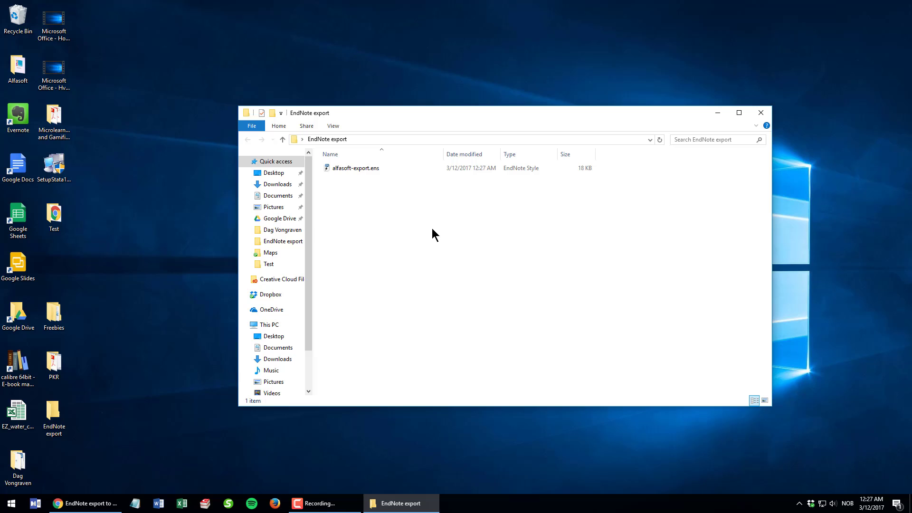
double_click(361, 168)
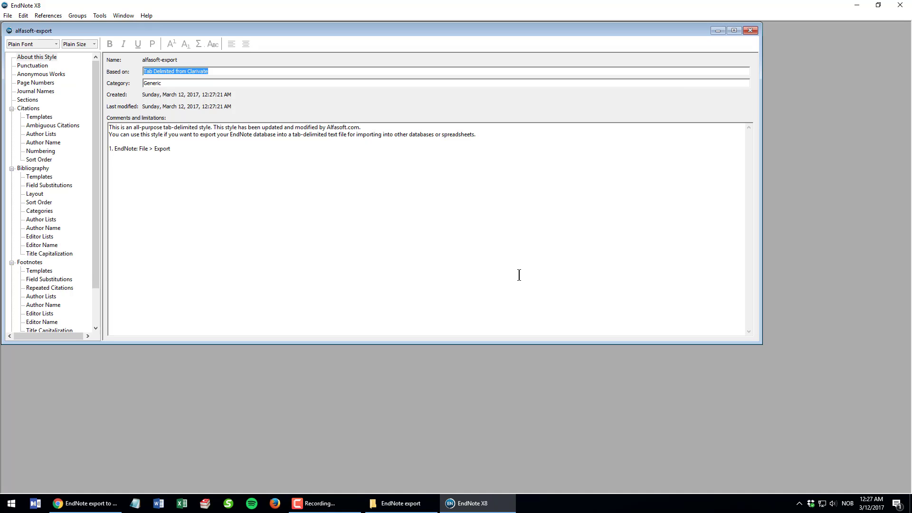
Save the downloaded style under the new name 'Alfasoft Export to Excel'.
left_click(7, 15)
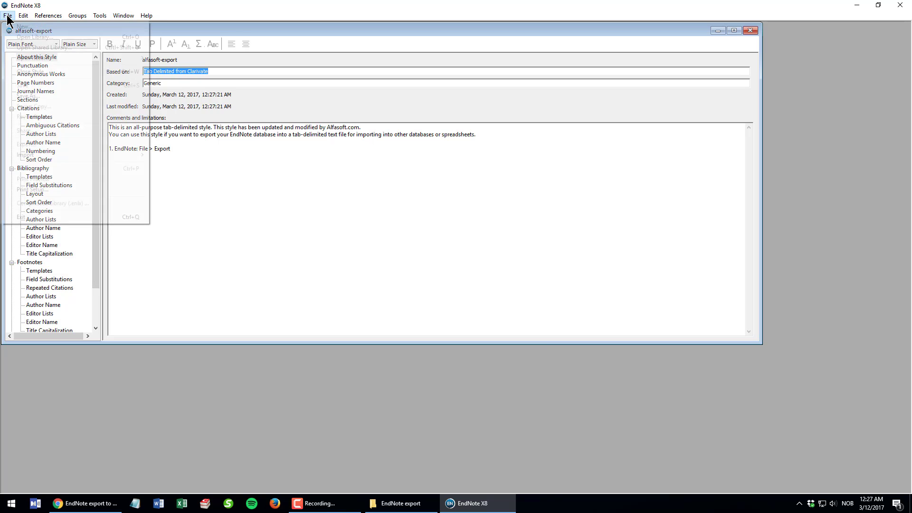
left_click(29, 96)
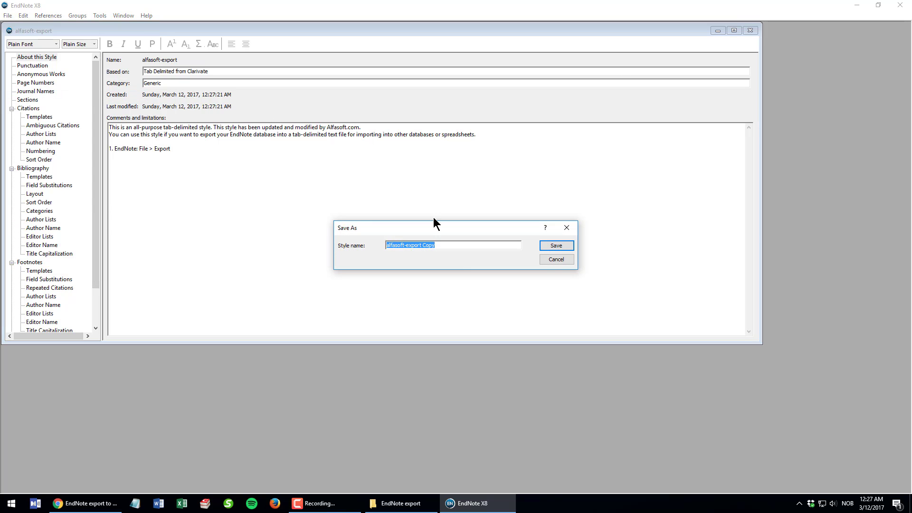
left_click_drag(451, 245, 380, 245)
type("Alfasoft Export to Excel")
left_click(558, 246)
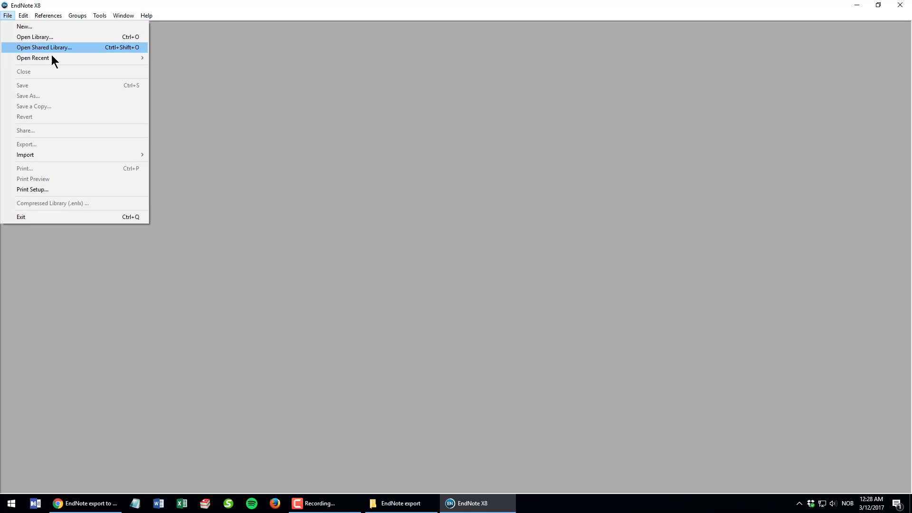
Reopen the most recently used EndNote library with its 22 references.
mouse_move(86, 58)
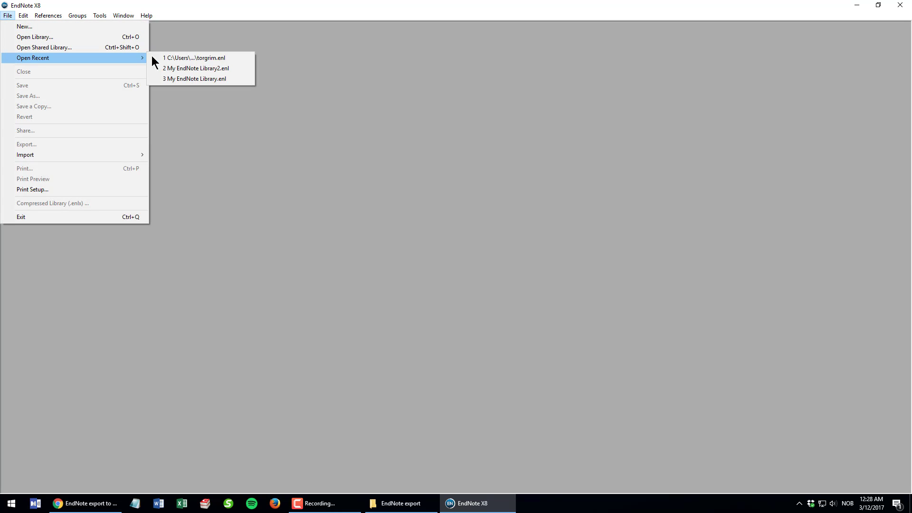
left_click(176, 57)
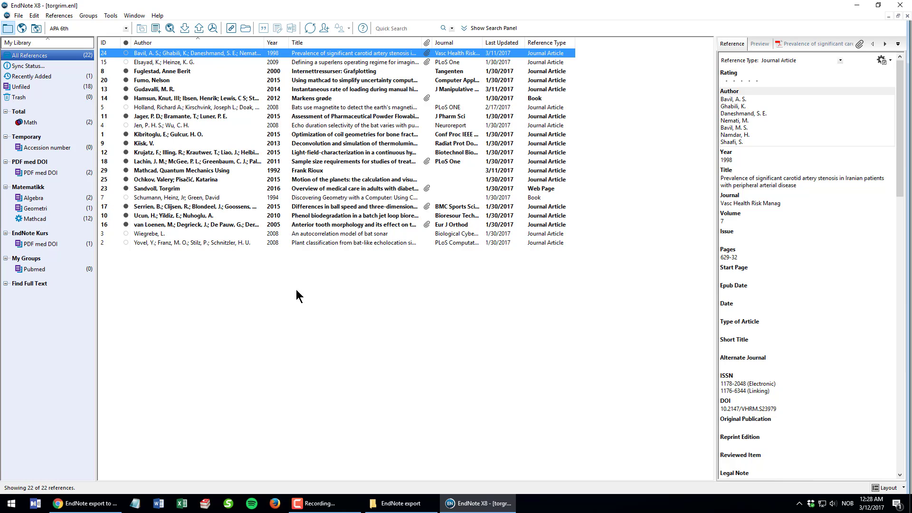
Set up exporting the library as Text File 'alfasoft export' into the EndNote export folder.
left_click(19, 16)
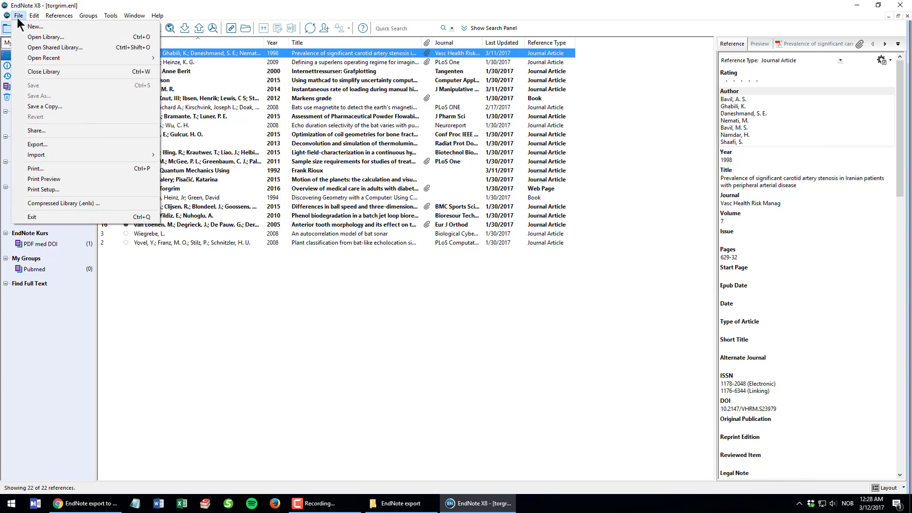
left_click(41, 146)
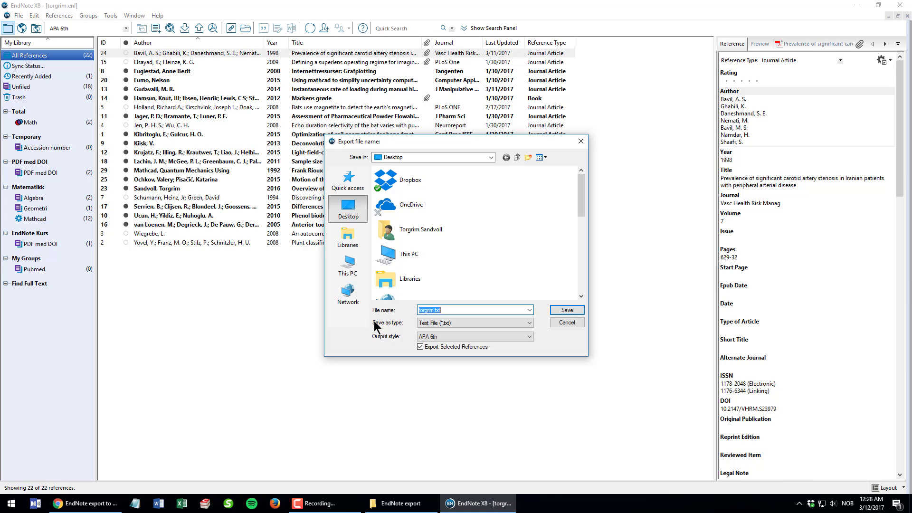
left_click_drag(581, 195, 583, 252)
double_click(424, 247)
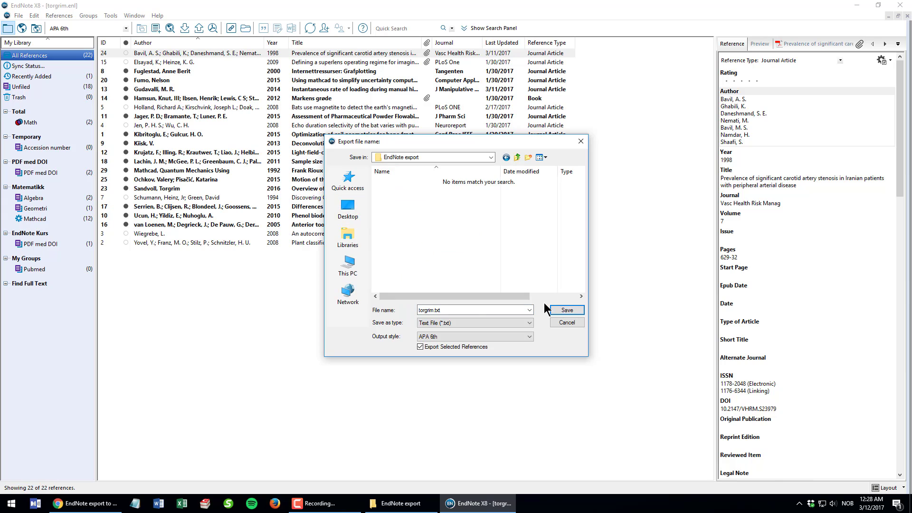
left_click(465, 310)
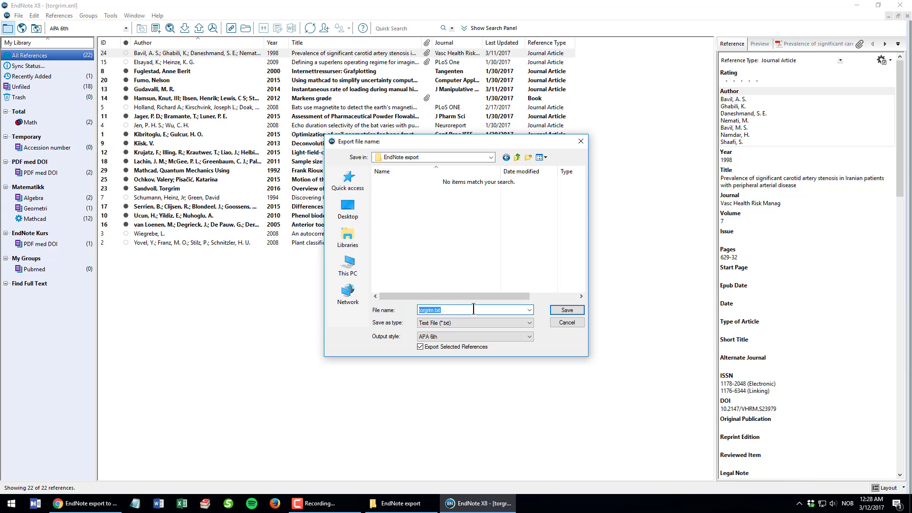
type("alfas")
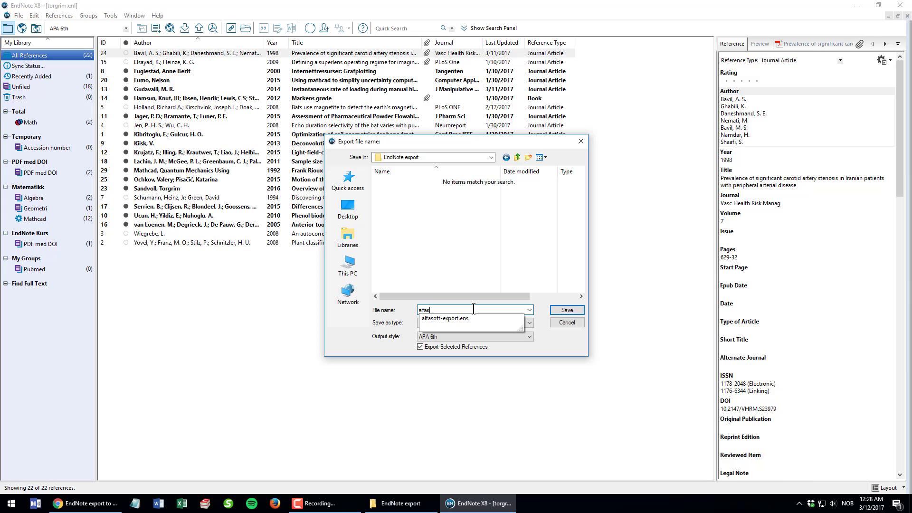
type("oft export")
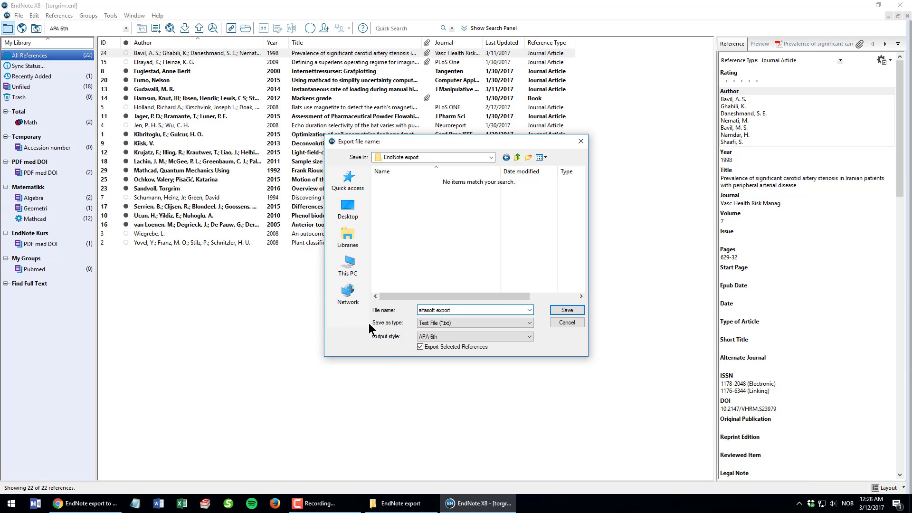
left_click(464, 326)
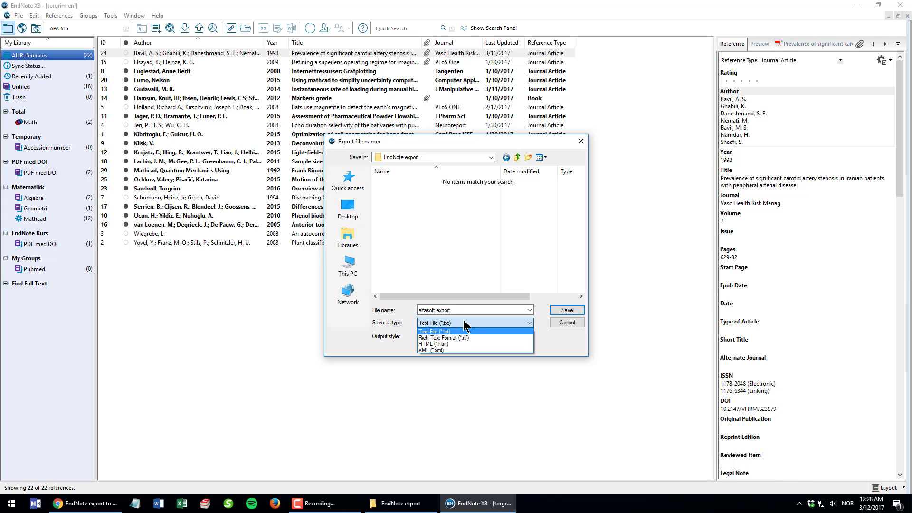
left_click(464, 323)
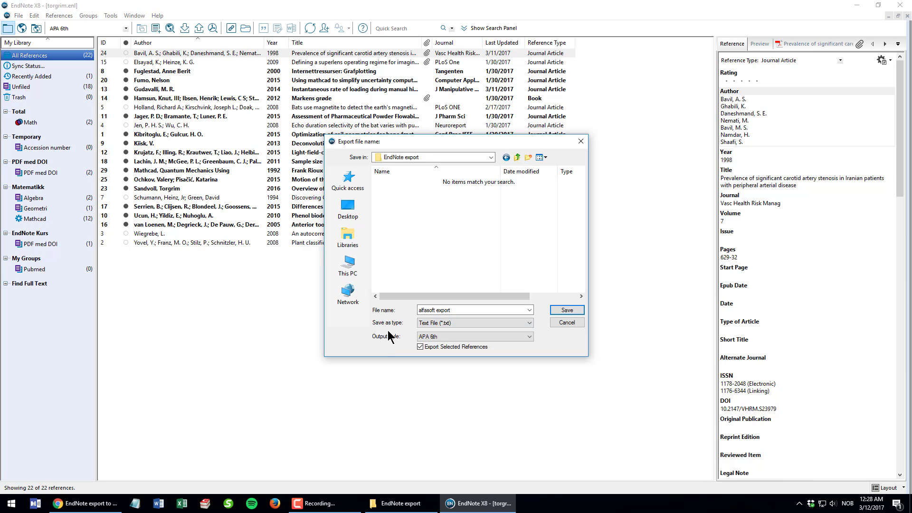
left_click(529, 337)
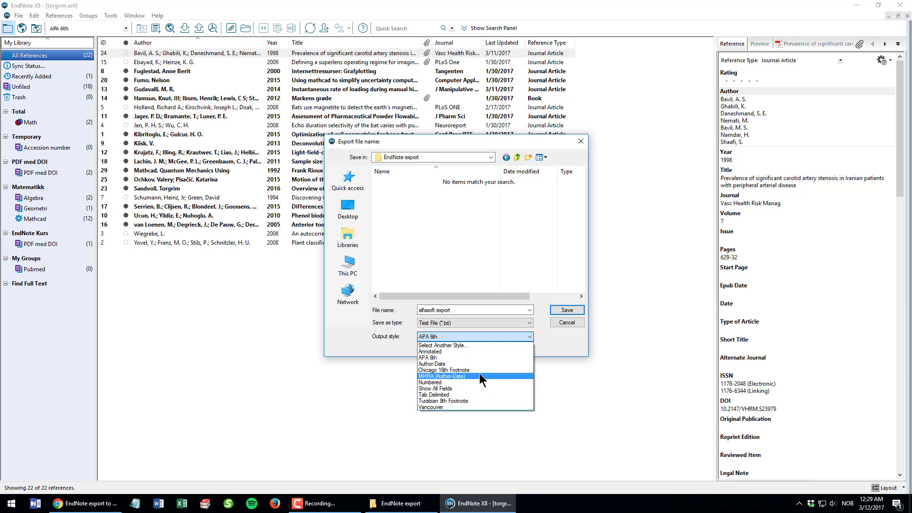
Export all 22 references using the Alfasoft Export to Excel output style.
left_click(472, 345)
left_click(390, 256)
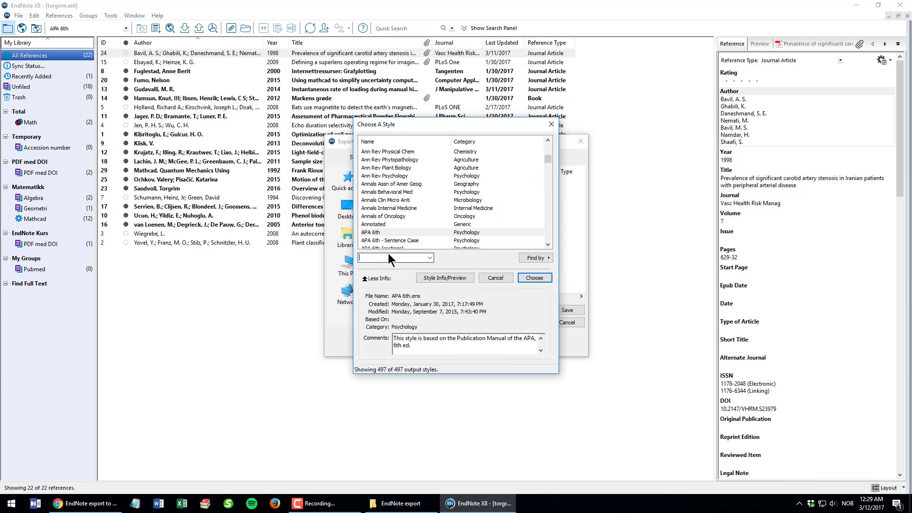
type("alfasoft")
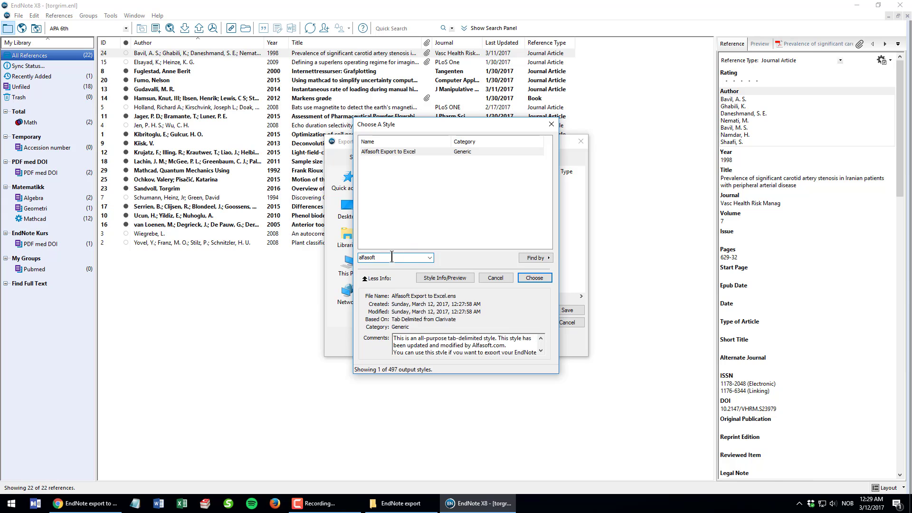
left_click(388, 152)
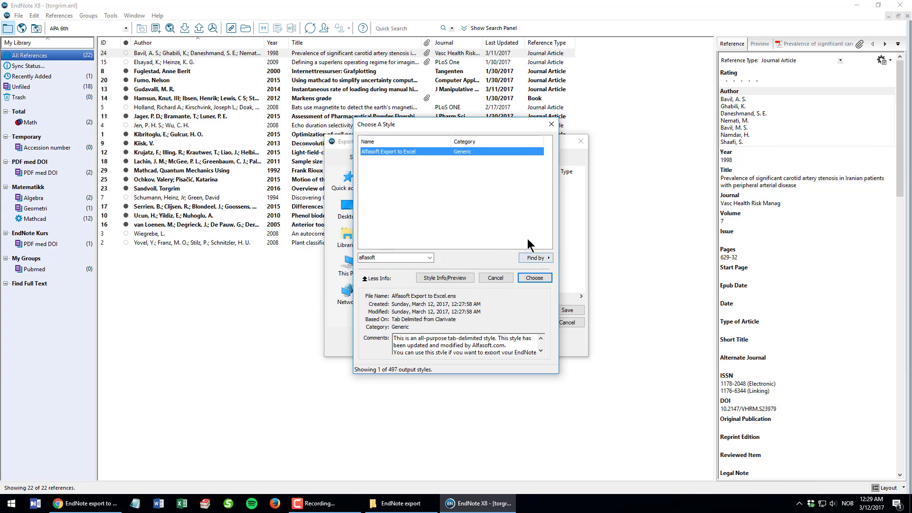
left_click(533, 280)
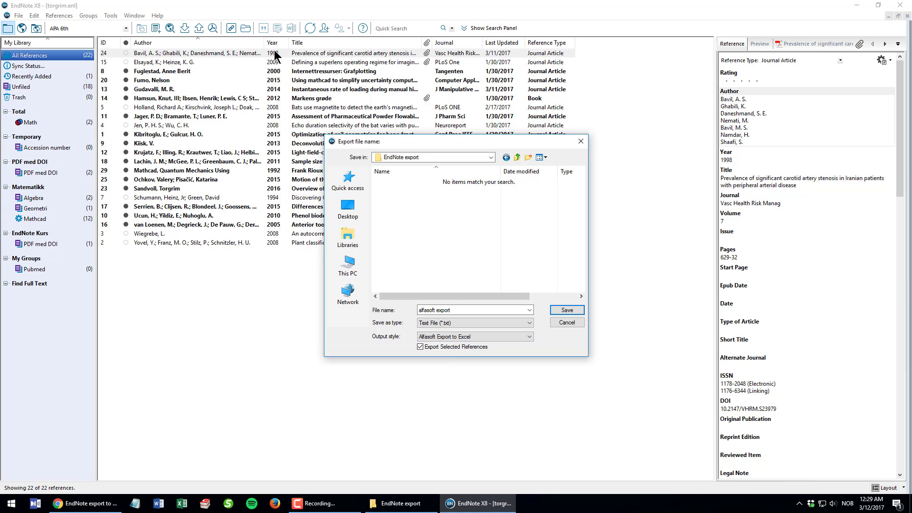
left_click(420, 347)
left_click(564, 313)
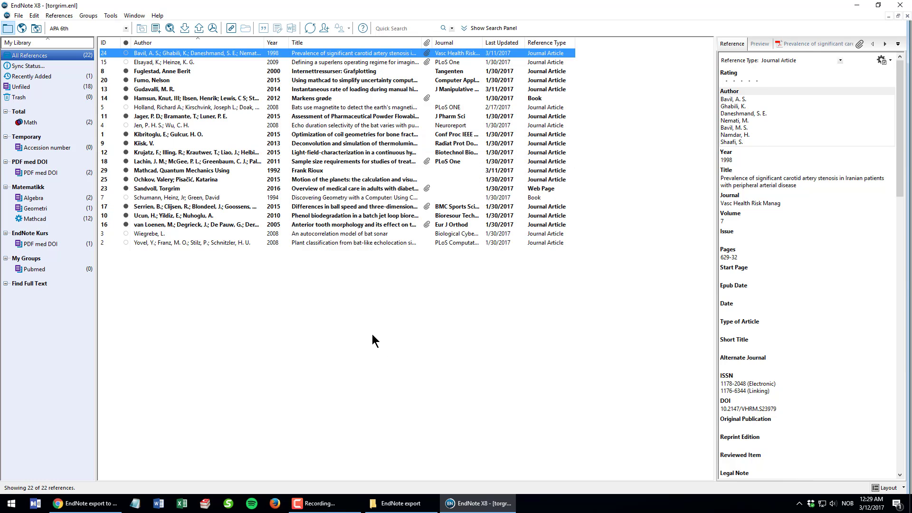
Open the desktop EndNote export folder and select alfasoft export.txt.
key("super+d")
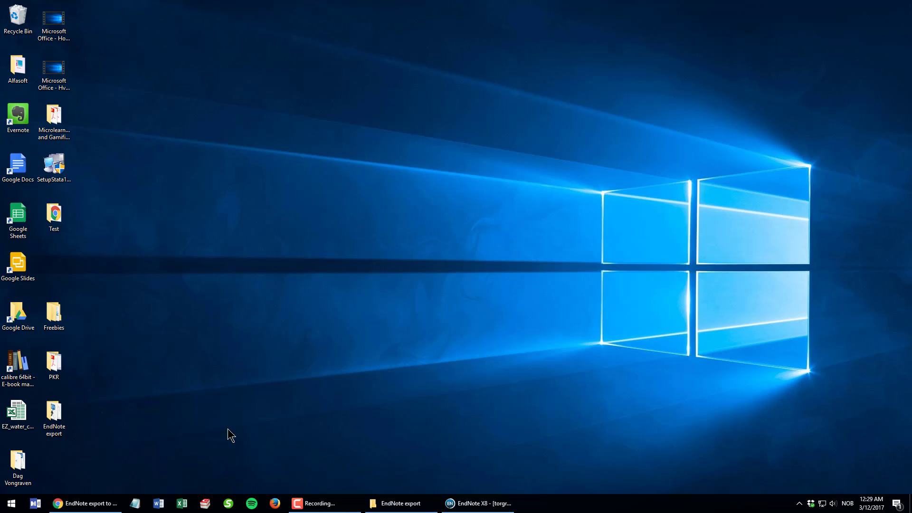
double_click(61, 418)
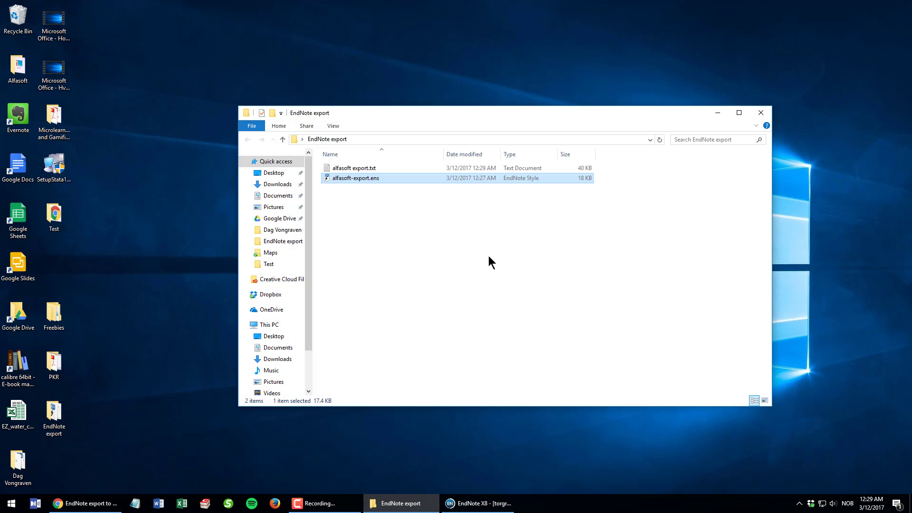
left_click(373, 169)
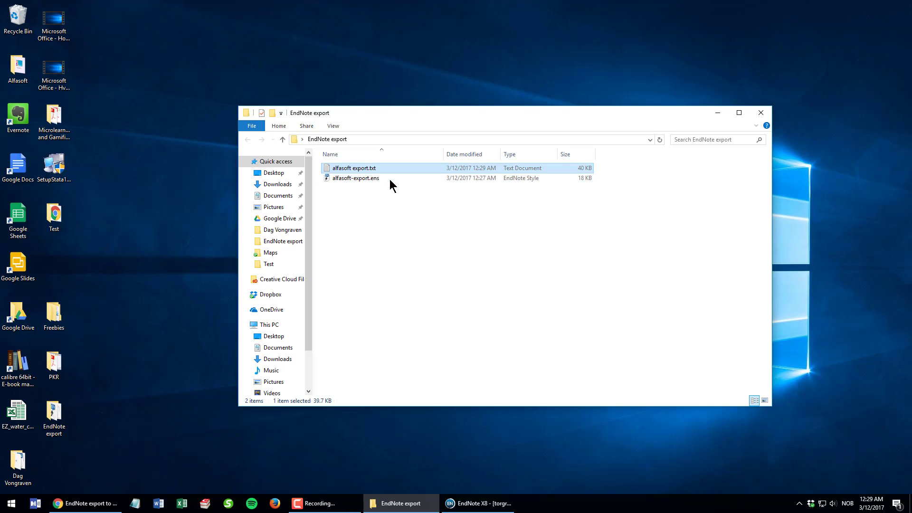
Open alfasoft export.txt in Notepad and select all of its text.
double_click(379, 169)
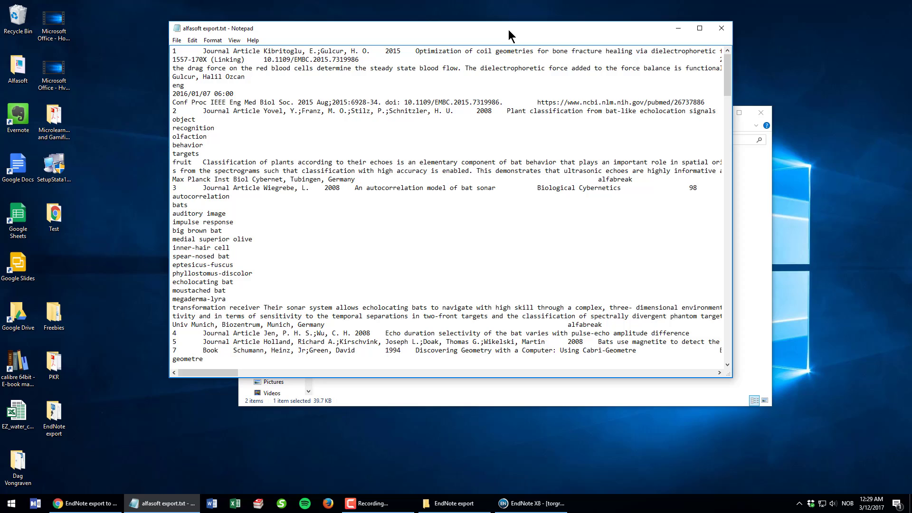
left_click_drag(493, 32, 446, 28)
left_click(399, 213)
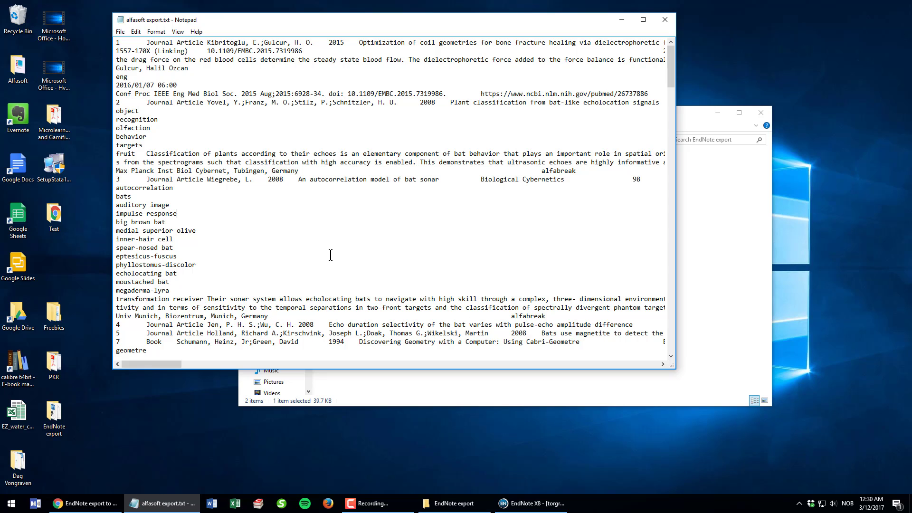
key("ctrl+a")
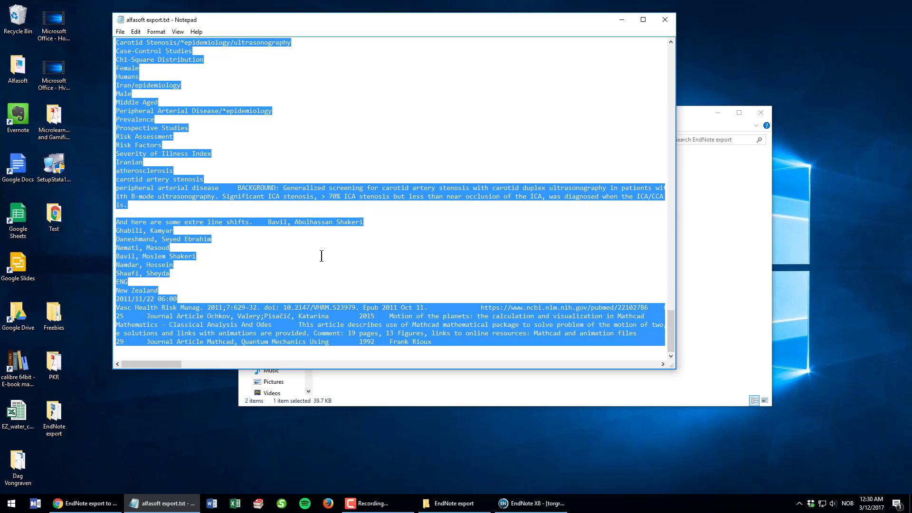
Launch Word 2016 and paste the exported references into a new blank document.
left_click(12, 506)
type("word")
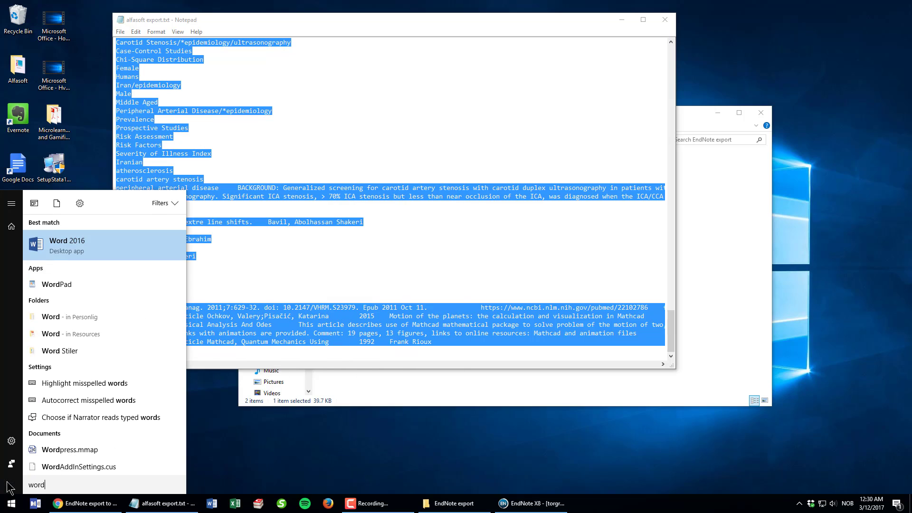
key("Return")
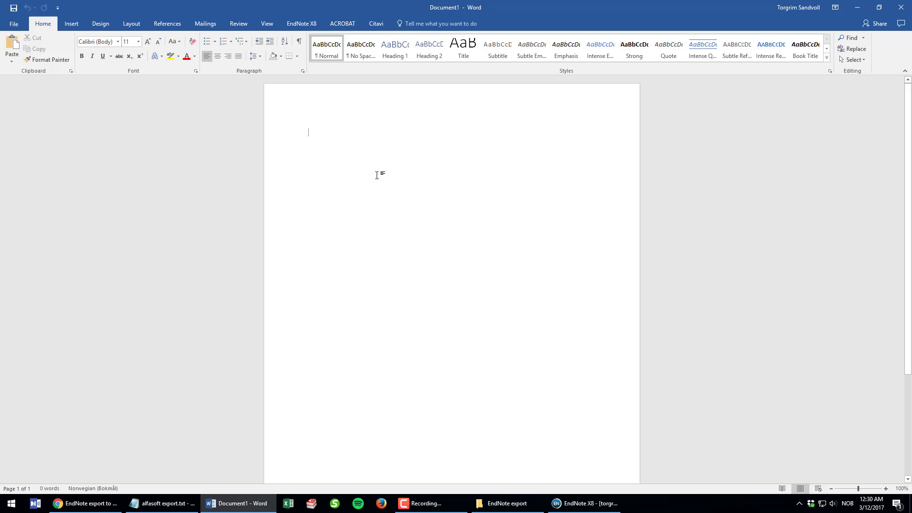
key("ctrl+v")
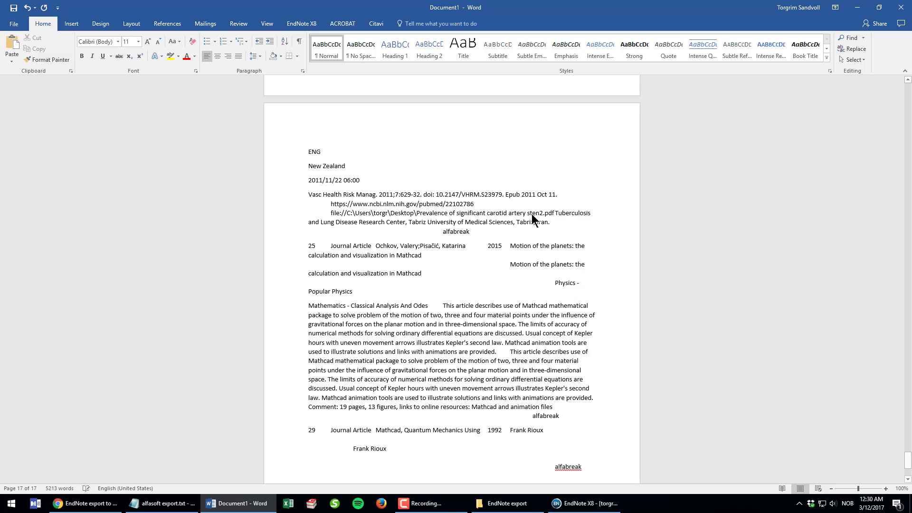
scroll(535, 252, "up", 10)
scroll(535, 253, "up", 20)
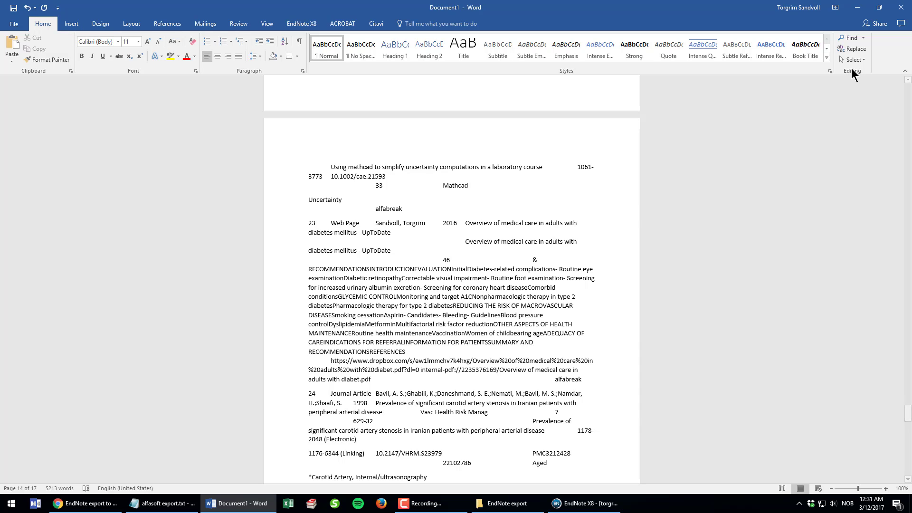
Replace every paragraph mark (^p) in the references with a semicolon, 252 replacements in all.
left_click(853, 49)
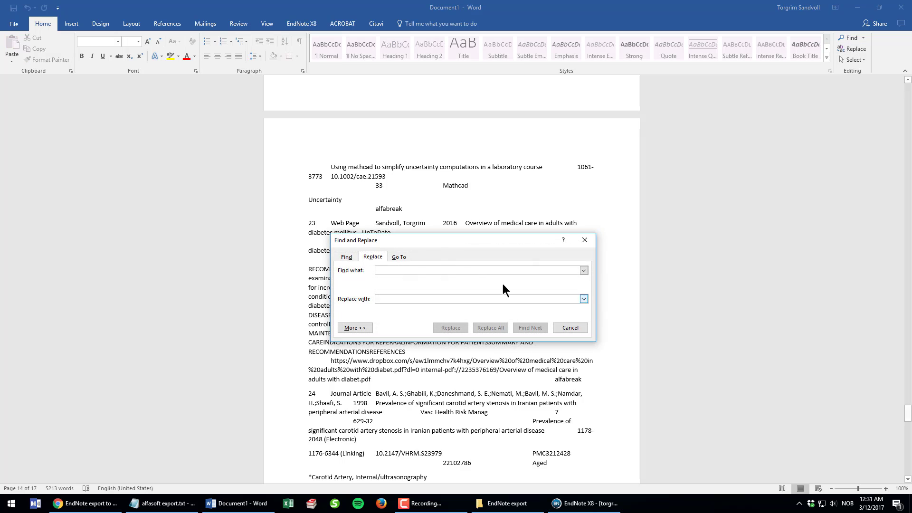
left_click_drag(431, 240, 380, 140)
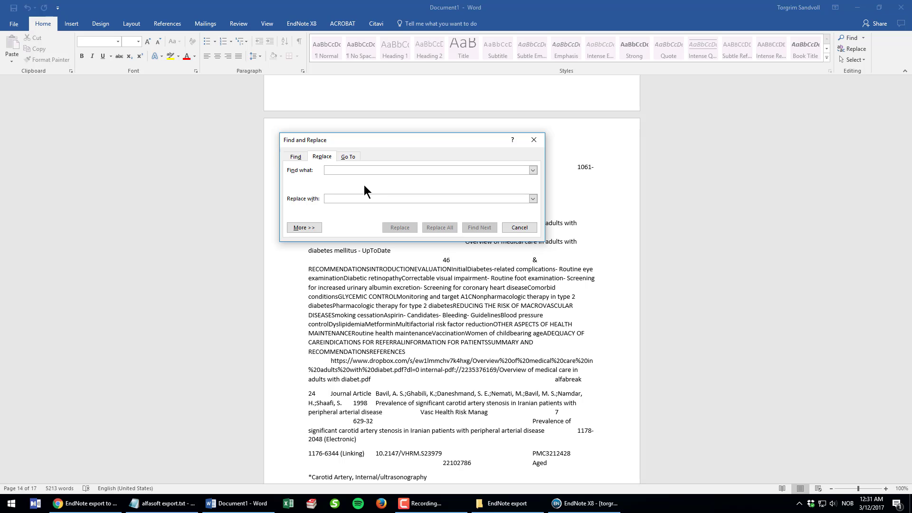
type("^p")
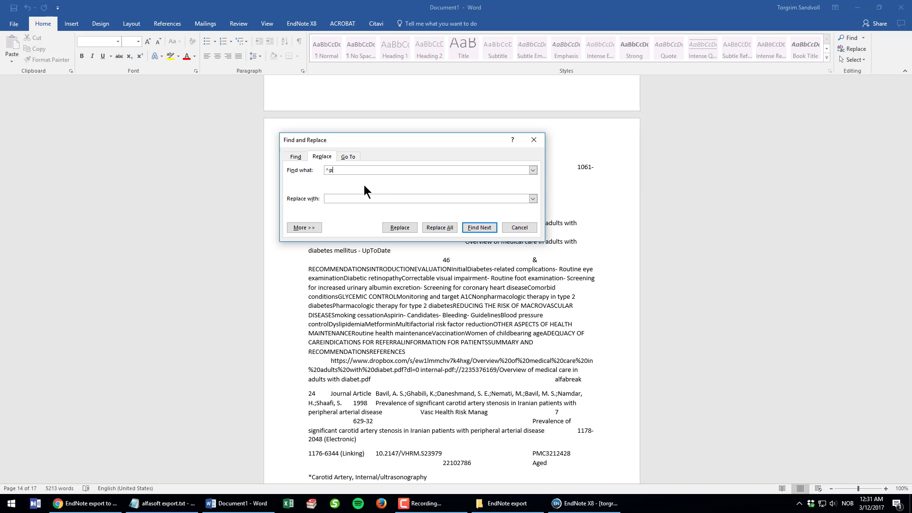
key("BackSpace")
key("BackSpace")
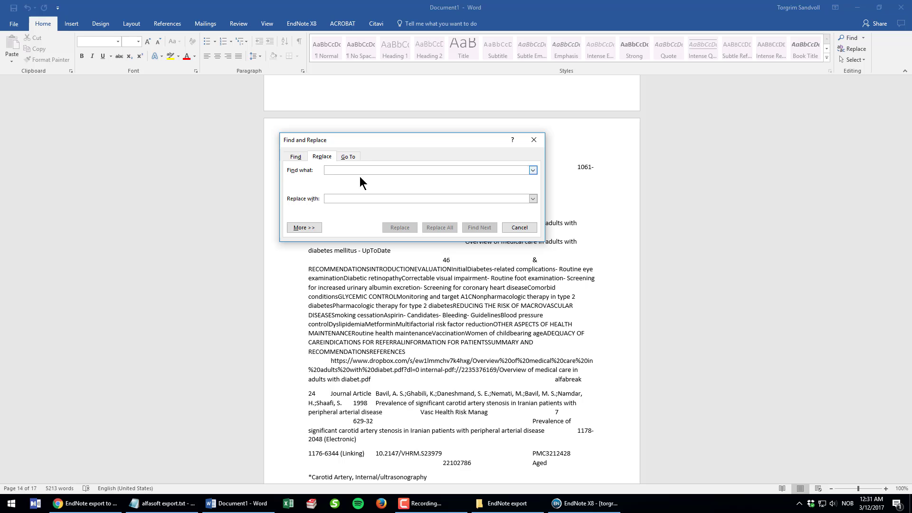
left_click(303, 228)
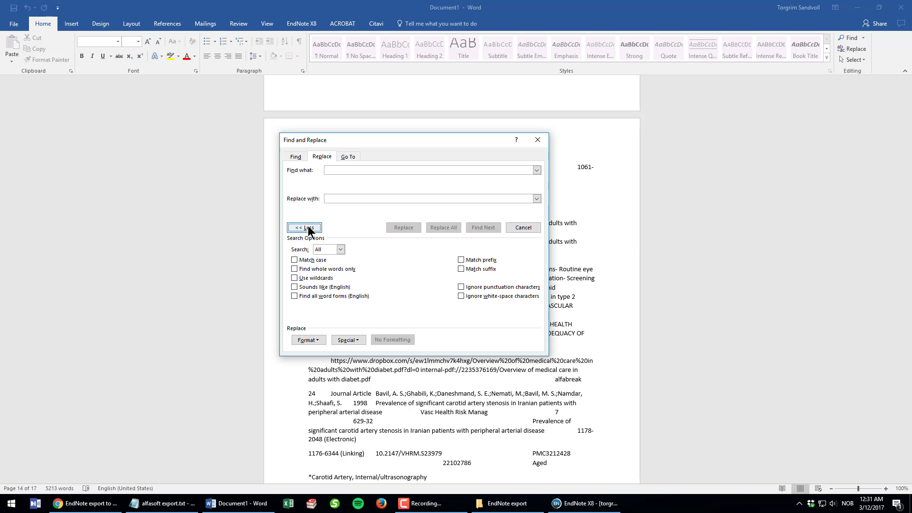
left_click(360, 343)
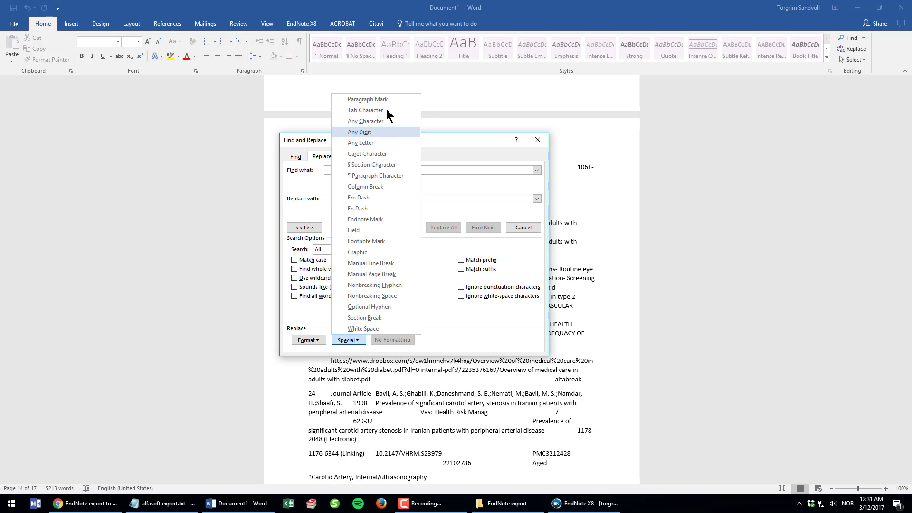
left_click(358, 101)
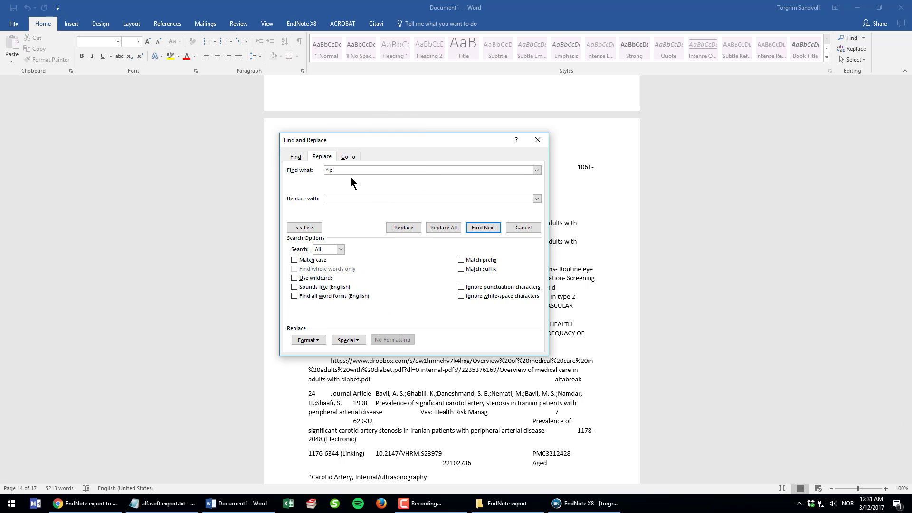
left_click(348, 198)
left_click(444, 228)
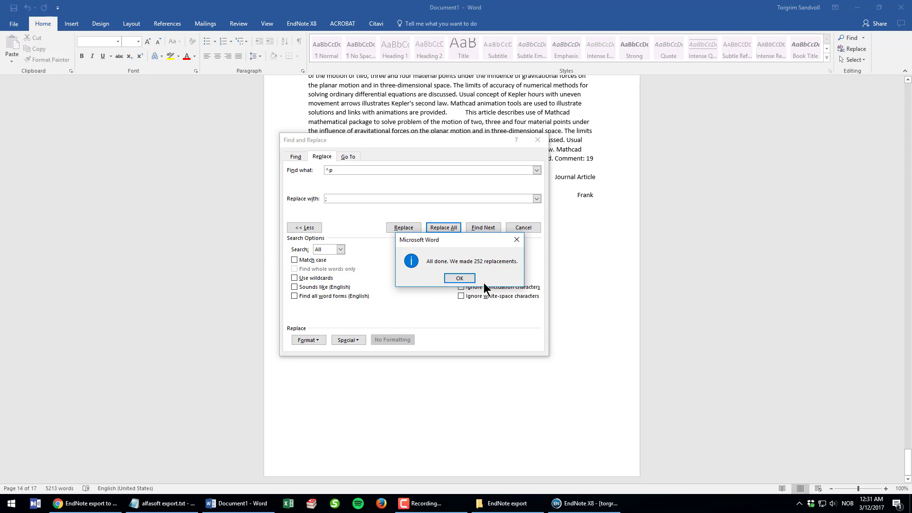
Replace all 22 'alfabreak;' markers with paragraph marks (^p).
left_click(460, 279)
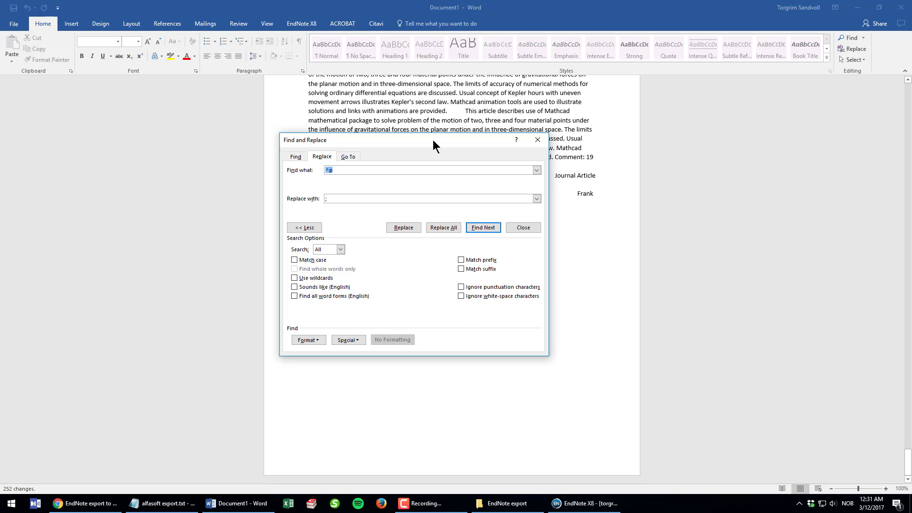
left_click_drag(432, 140, 654, 238)
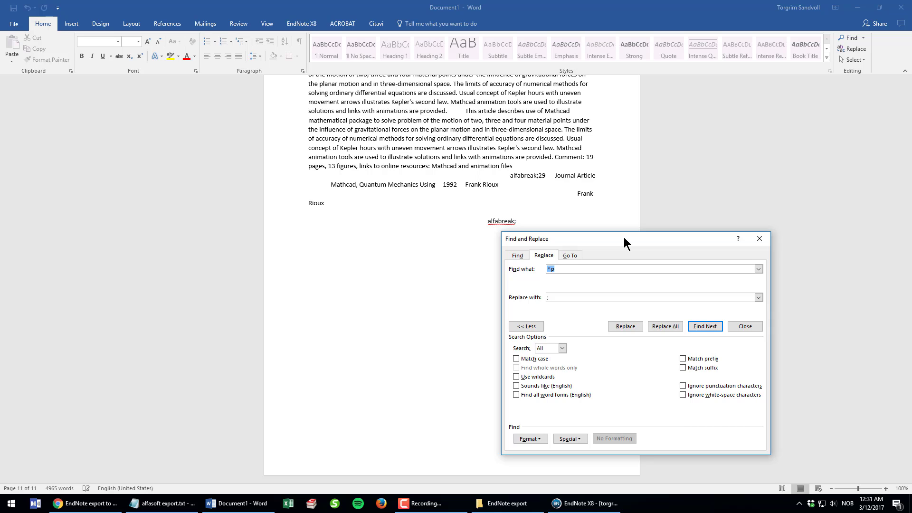
left_click(591, 266)
left_click_drag(606, 234, 478, 242)
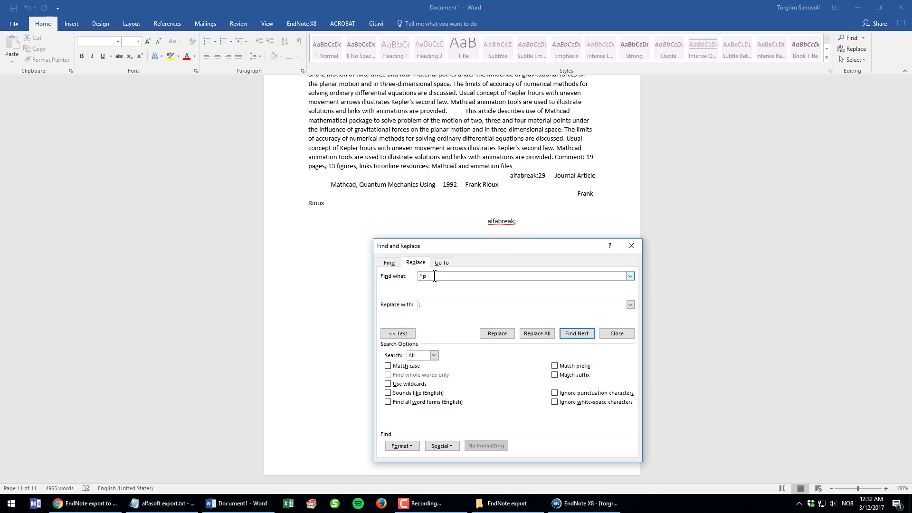
double_click(420, 277)
key("BackSpace")
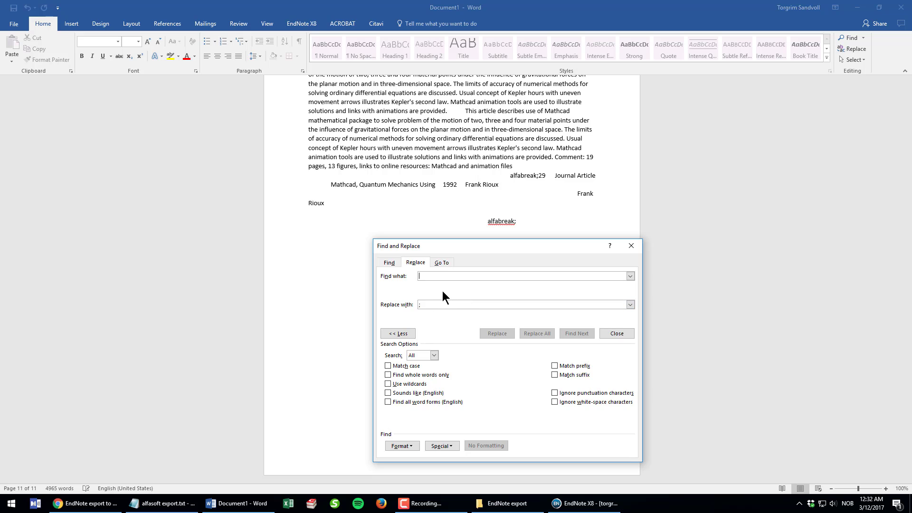
type("alfabrea")
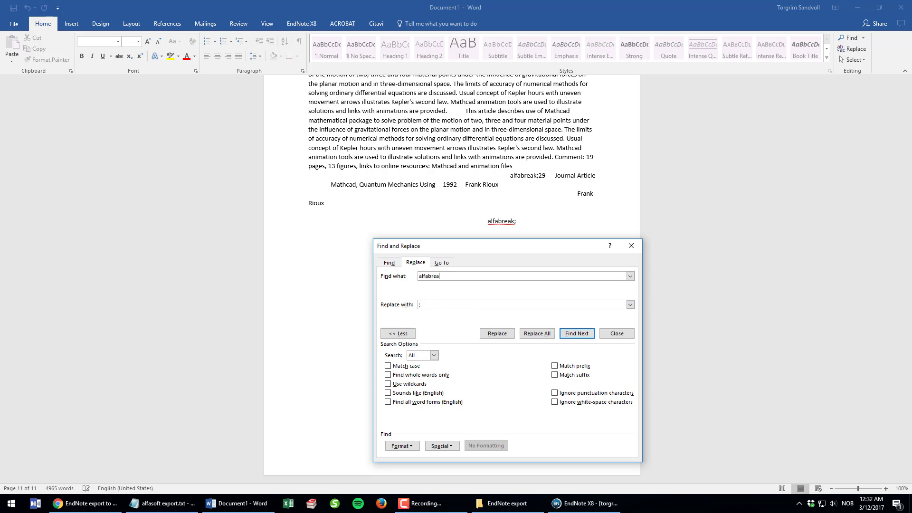
type("k;")
key("BackSpace")
left_click(537, 334)
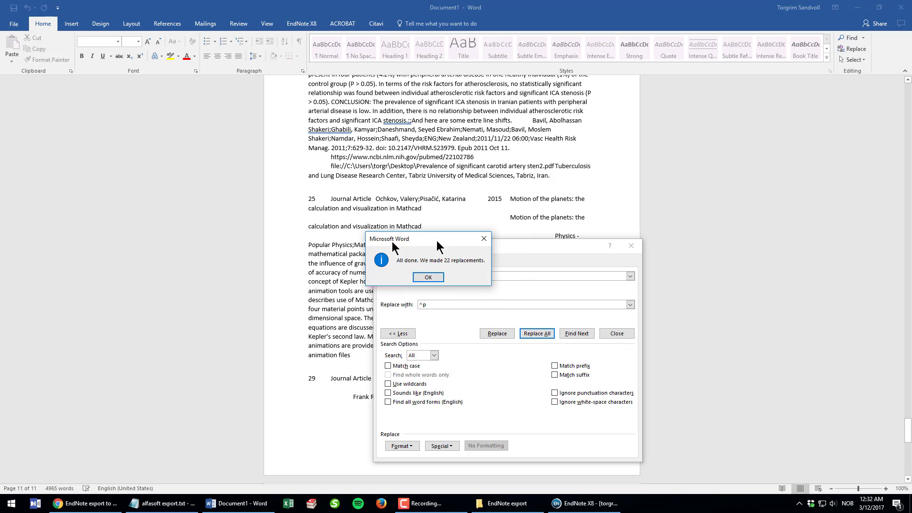
left_click_drag(437, 241, 306, 248)
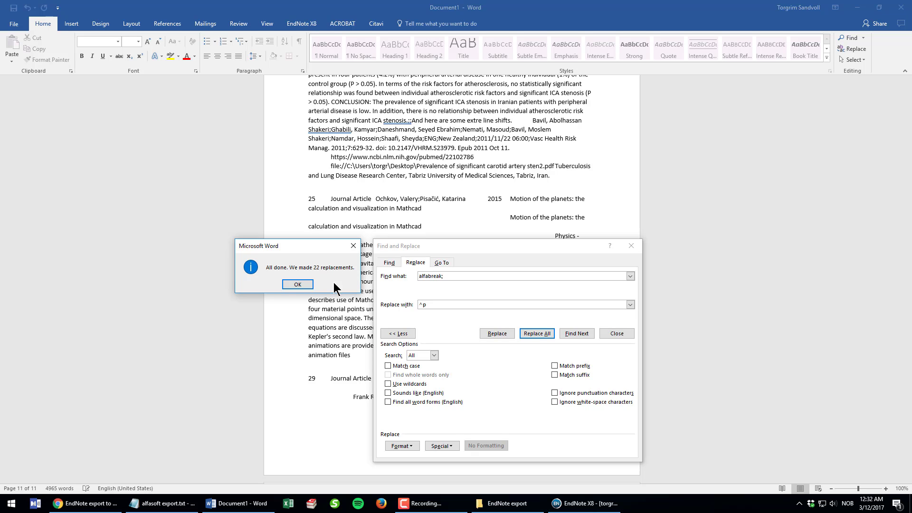
left_click(296, 284)
left_click_drag(501, 244, 470, 235)
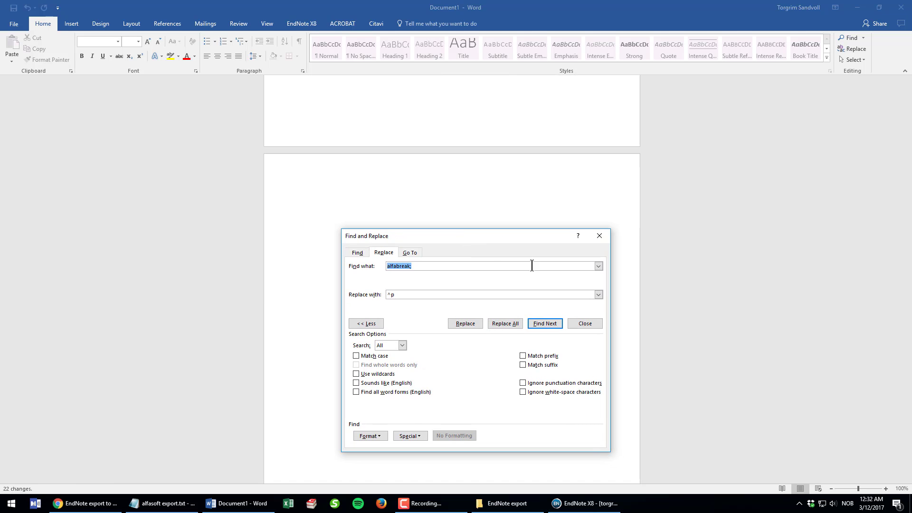
Close Find and Replace and scroll up to review the one-reference-per-paragraph list.
left_click(600, 236)
scroll(530, 290, "up", 5)
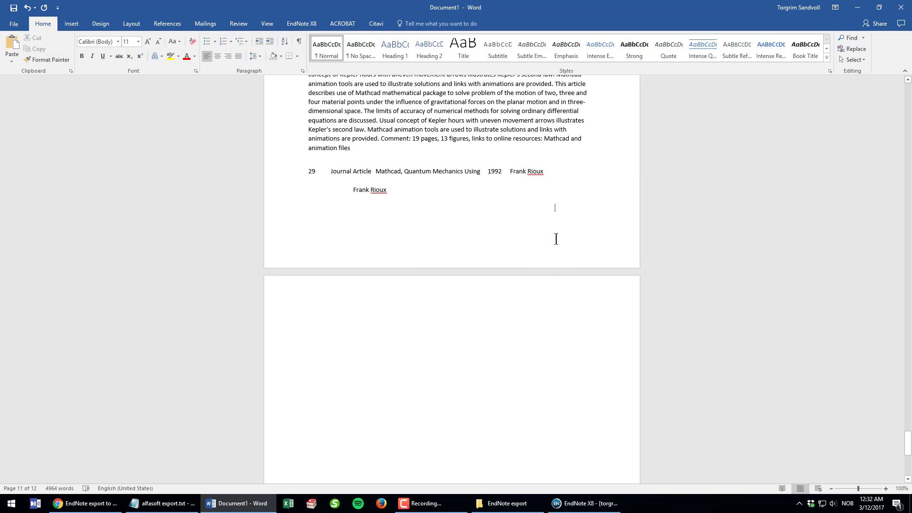
scroll(553, 231, "up", 8)
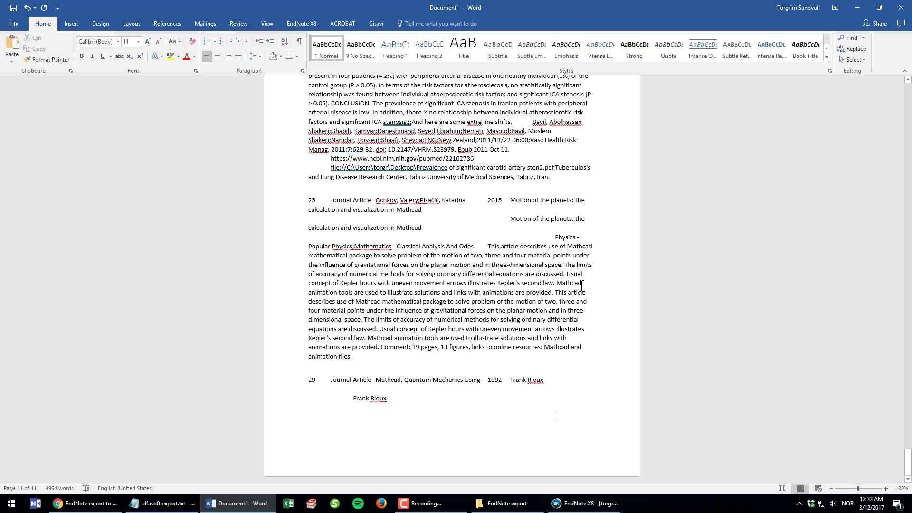
scroll(519, 296, "up", 6)
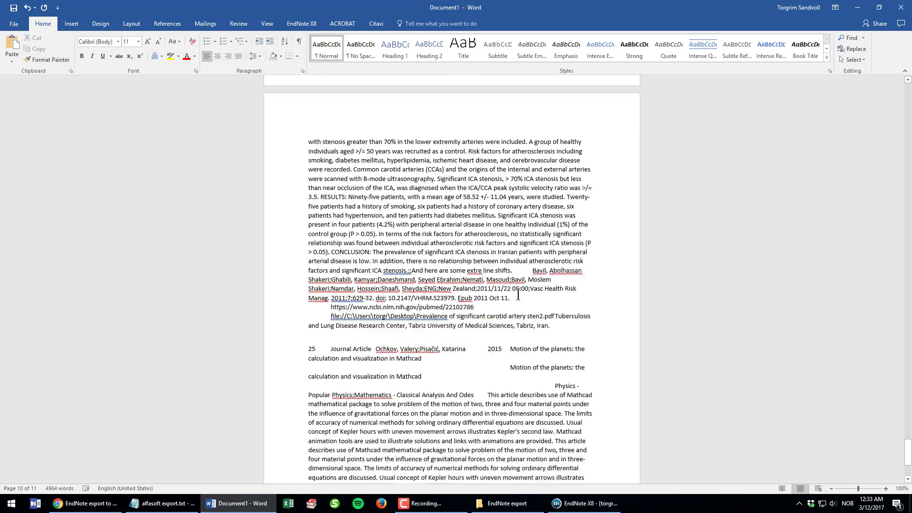
scroll(519, 296, "down", 4)
scroll(519, 295, "up", 7)
scroll(518, 295, "down", 8)
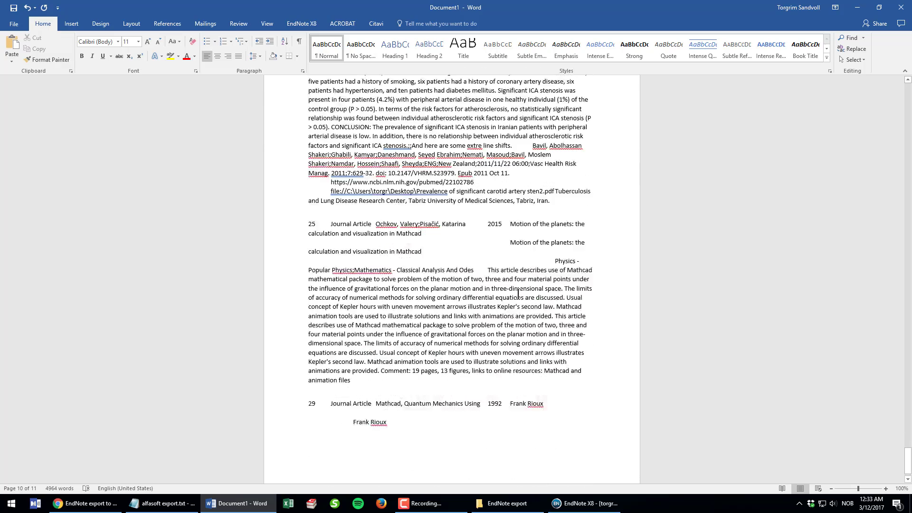
scroll(519, 293, "up", 6)
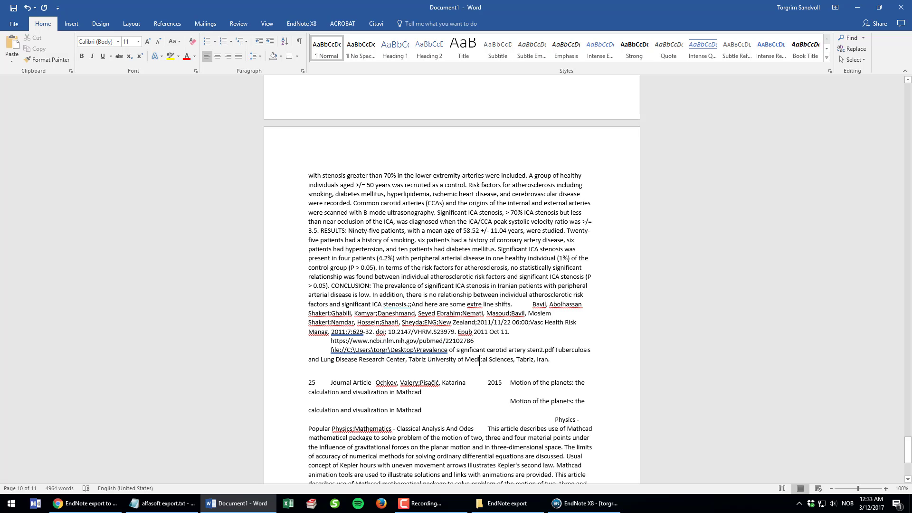
Download and save alfasoft-export-header.xlsx from the link in the Google Docs instructions.
left_click(102, 506)
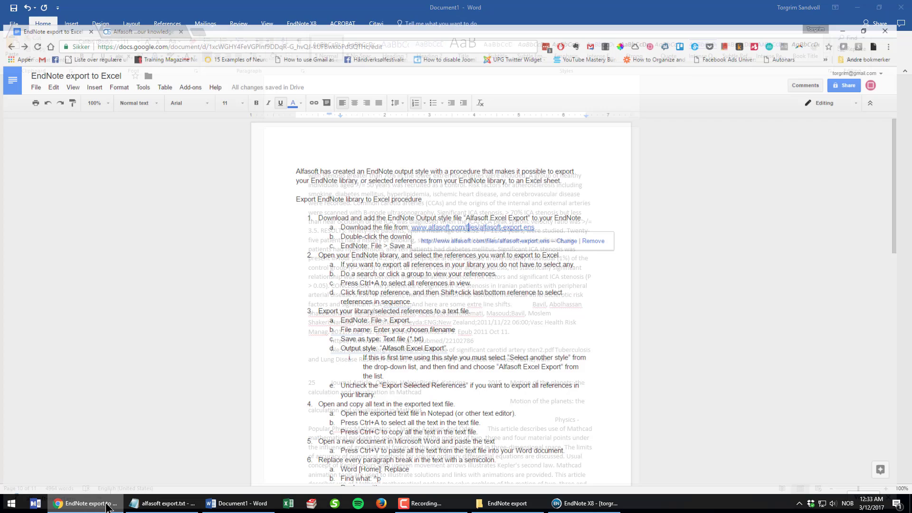
double_click(499, 311)
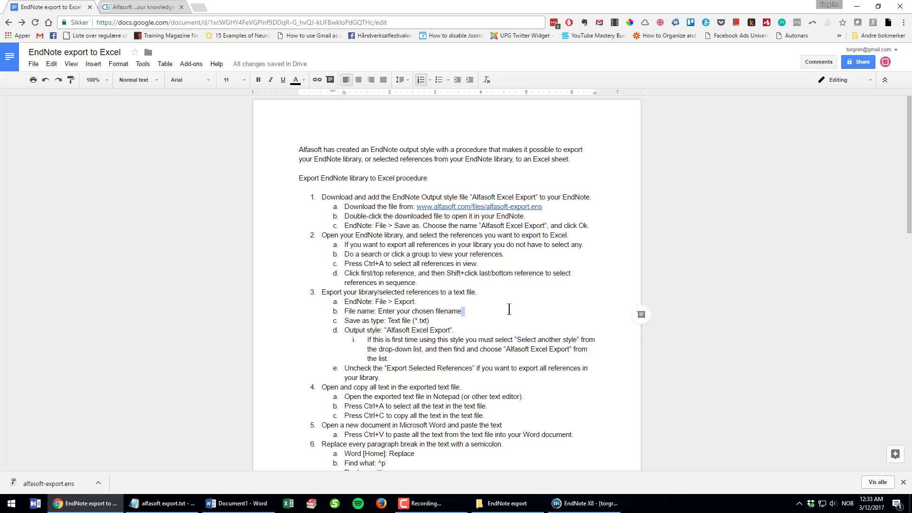
scroll(509, 310, "down", 8)
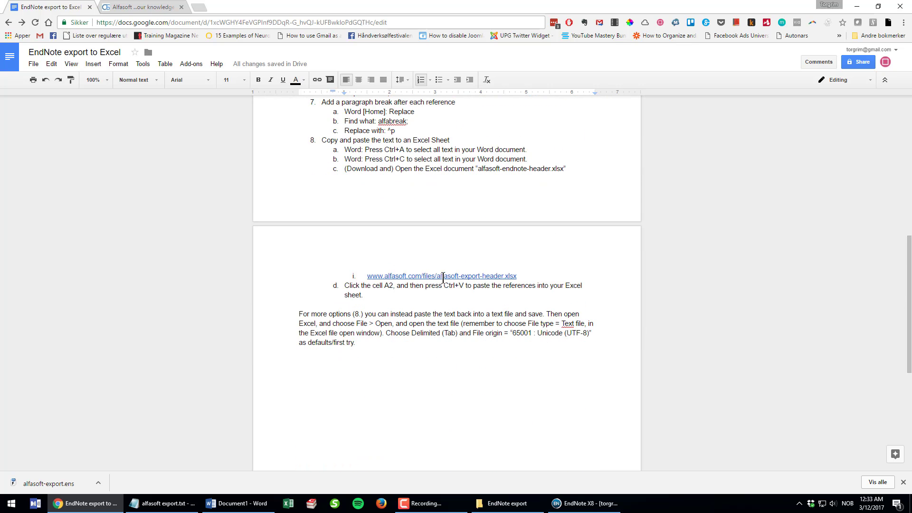
left_click(443, 276)
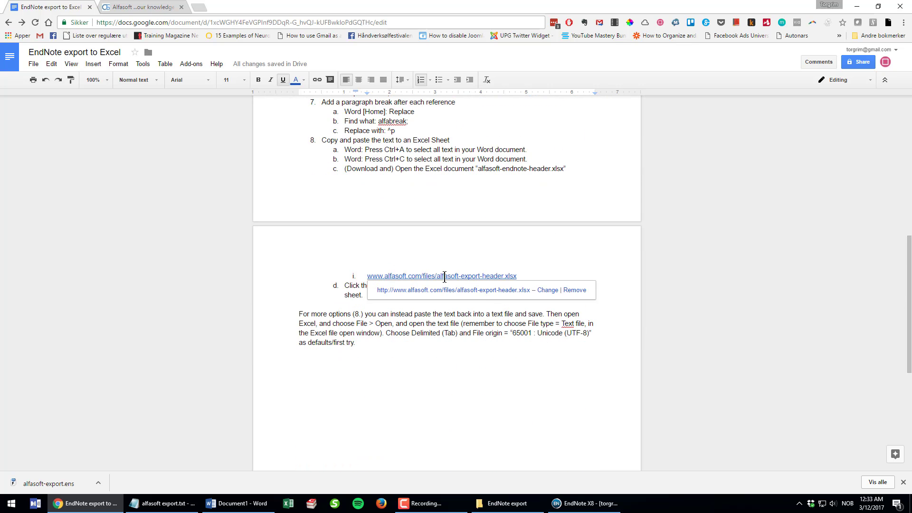
left_click(475, 290)
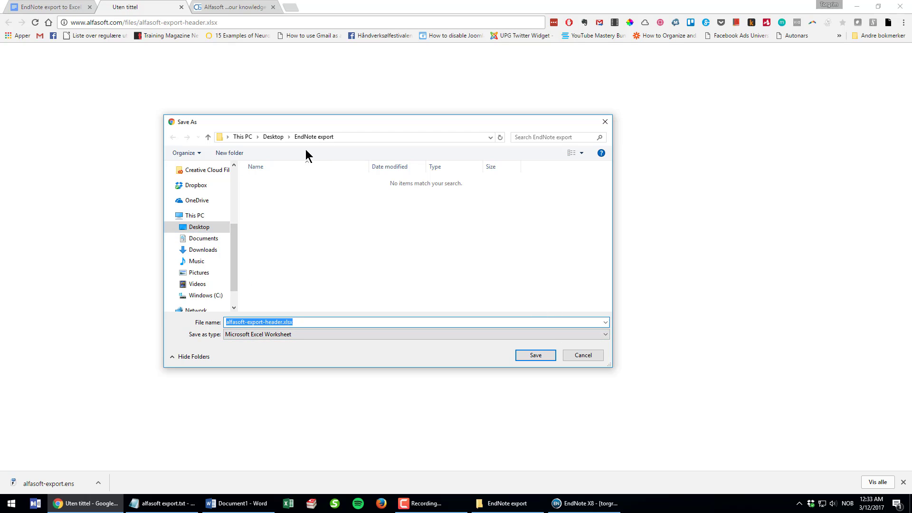
left_click(542, 355)
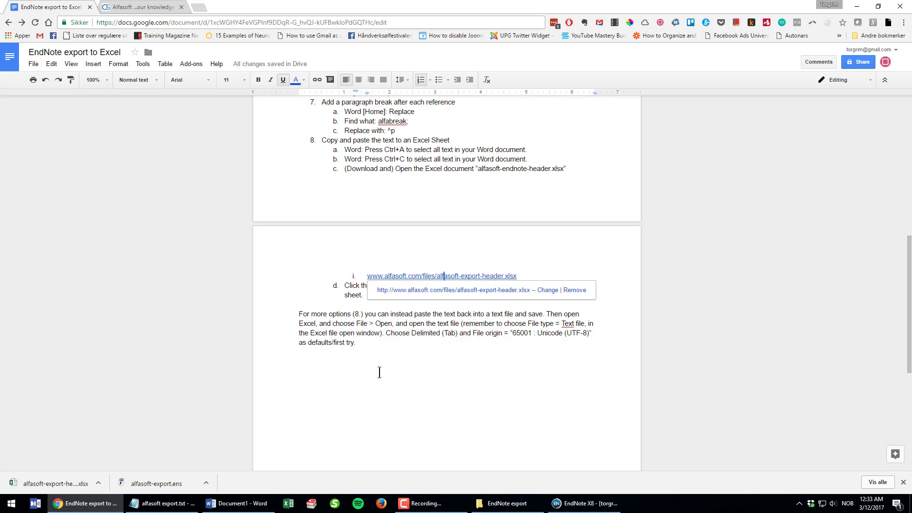
Open alfasoft-export-header.xlsx in Excel with editing enabled, then return to the Word document.
left_click(50, 485)
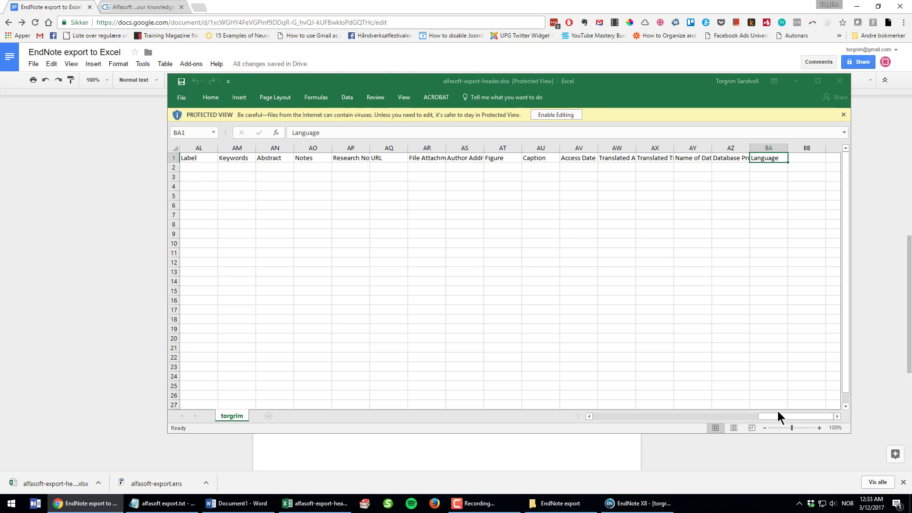
left_click_drag(780, 414, 606, 416)
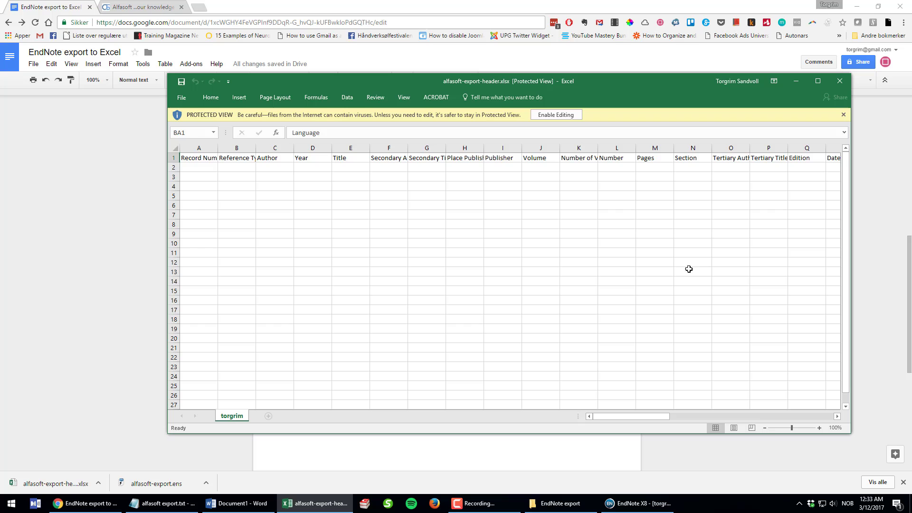
left_click(545, 115)
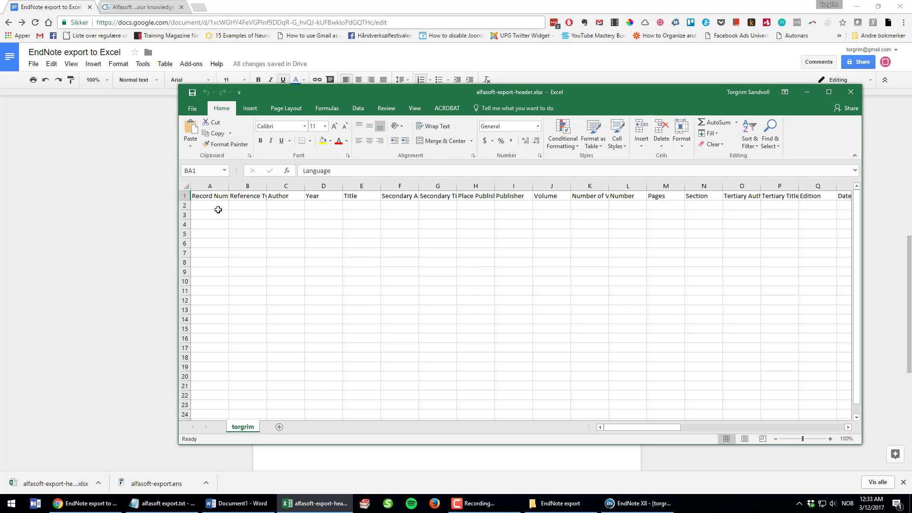
left_click(245, 507)
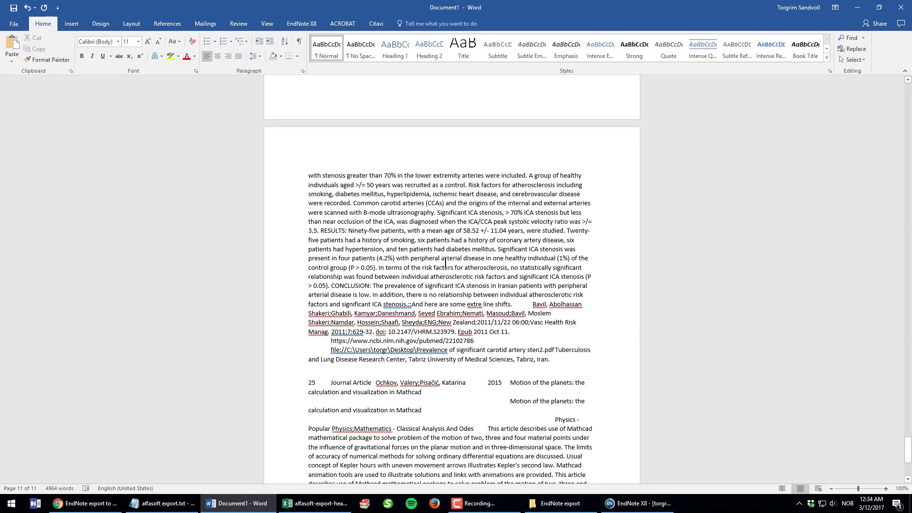
Paste all the Word reference text into the Excel sheet starting at cell A2.
key("ctrl+a")
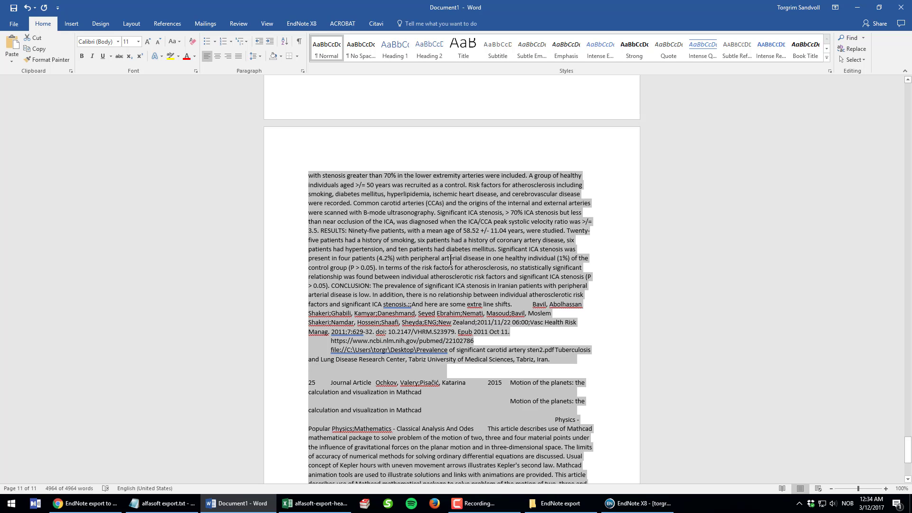
key("alt+Tab")
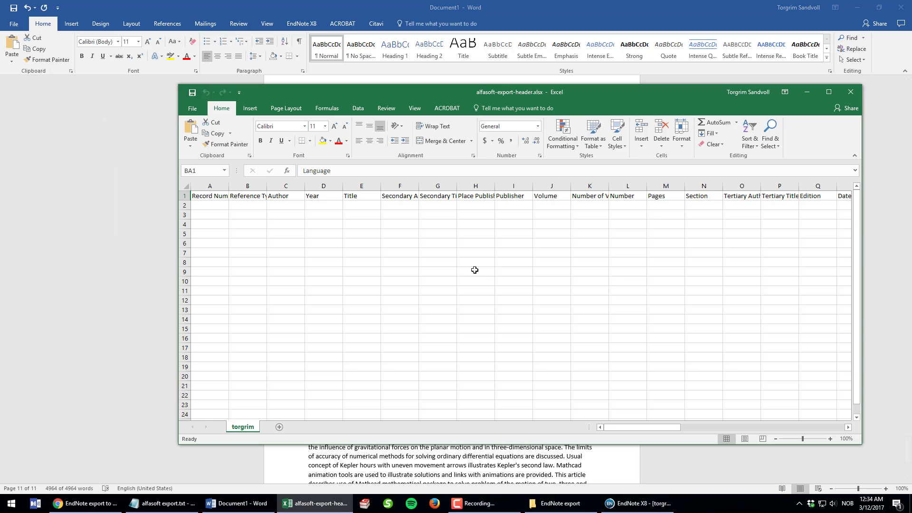
left_click(210, 205)
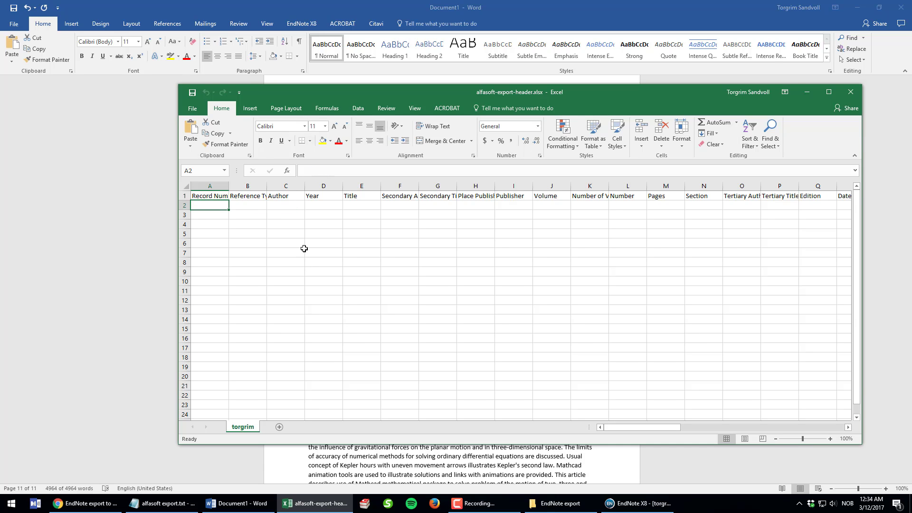
key("ctrl+v")
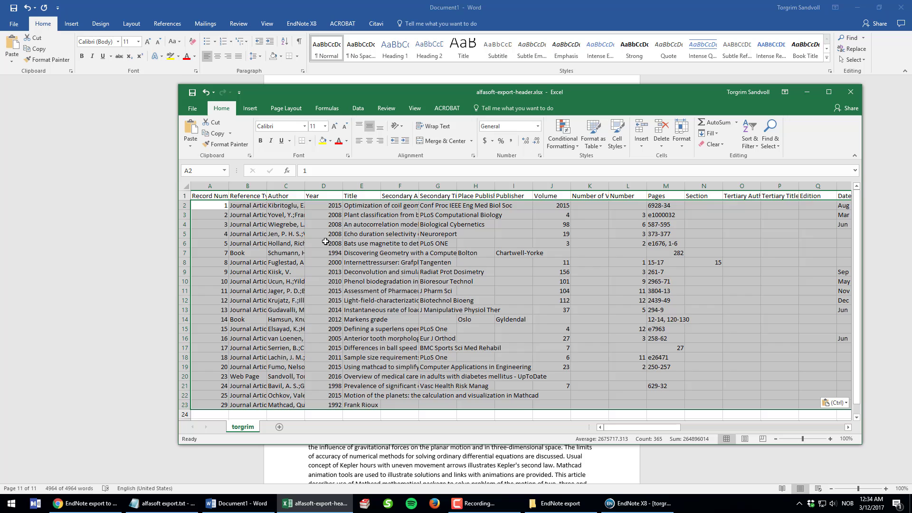
left_click(326, 242)
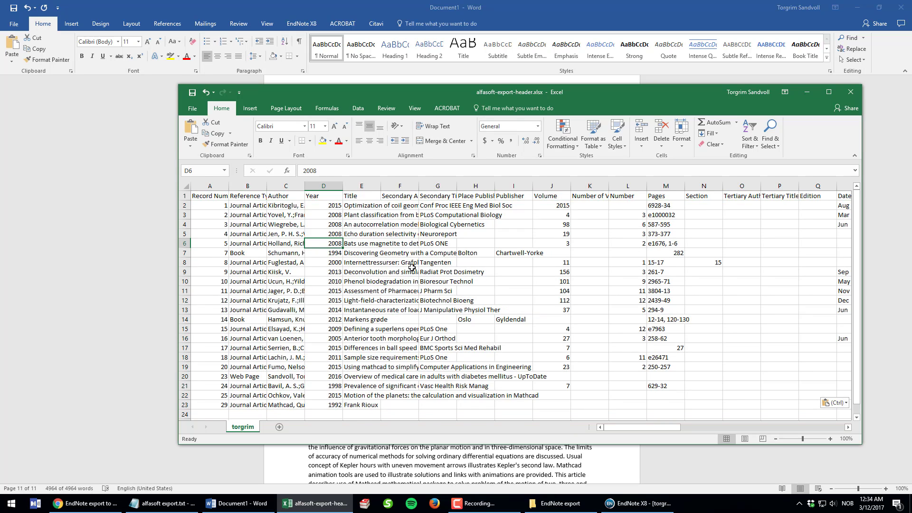
mouse_move(658, 430)
left_mouse_down()
mouse_move(679, 429)
mouse_move(646, 429)
mouse_move(824, 427)
mouse_move(649, 435)
left_mouse_up()
left_click(494, 268)
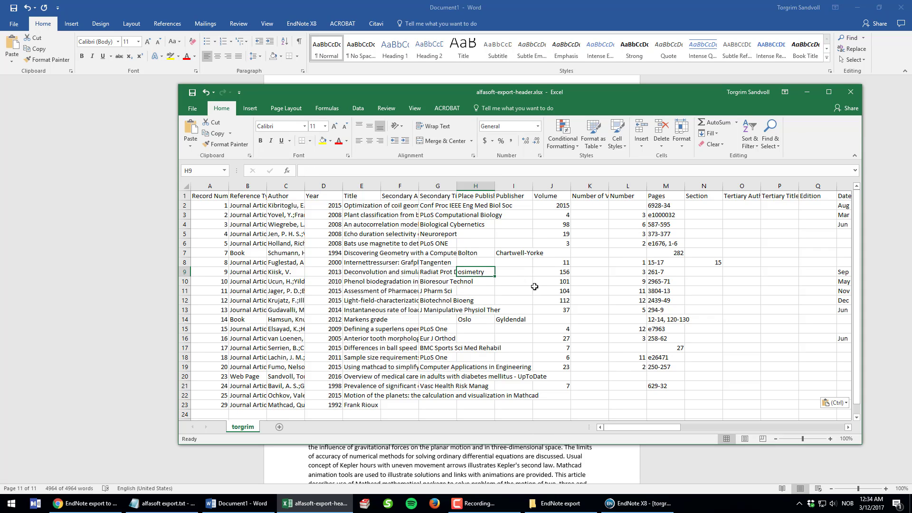